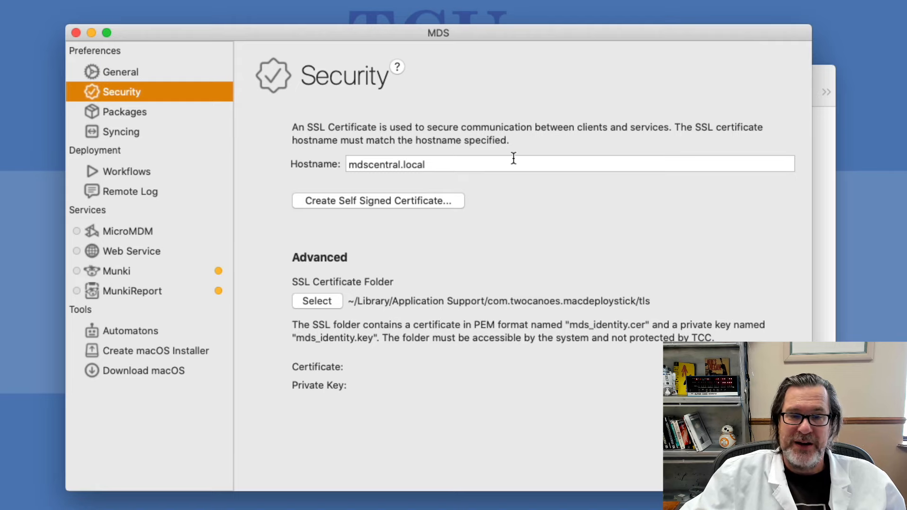
Replace the SSL identity with a new 820-day self-signed certificate for mdscentral.local
{"action": "left_click", "coordinate": [390, 201]}
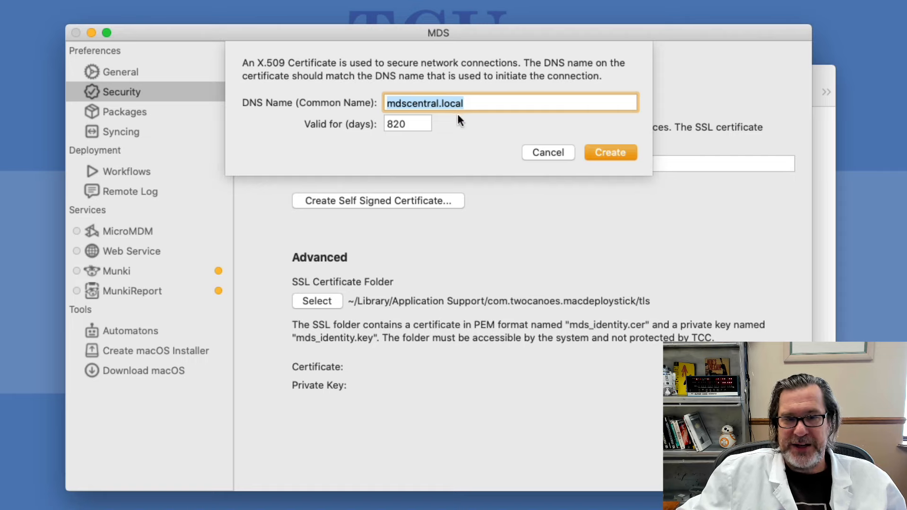
{"action": "left_click", "coordinate": [628, 158]}
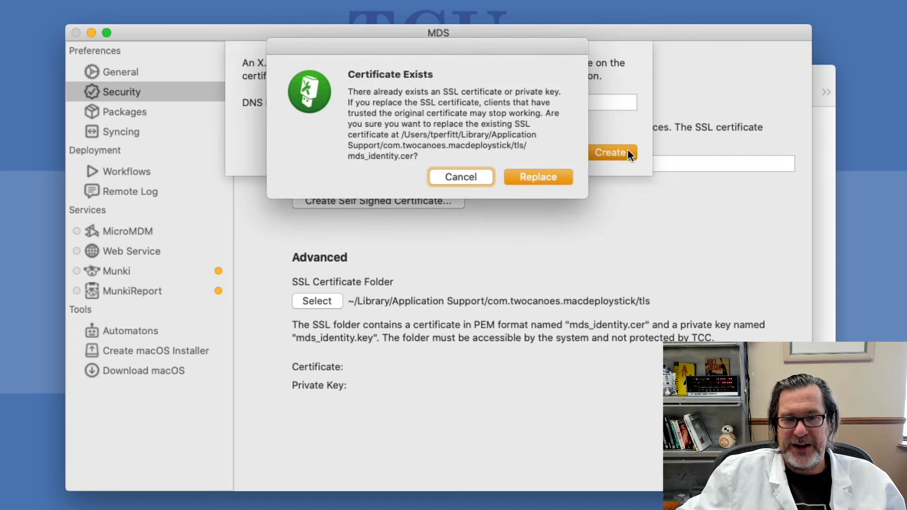
{"action": "left_click", "coordinate": [550, 177]}
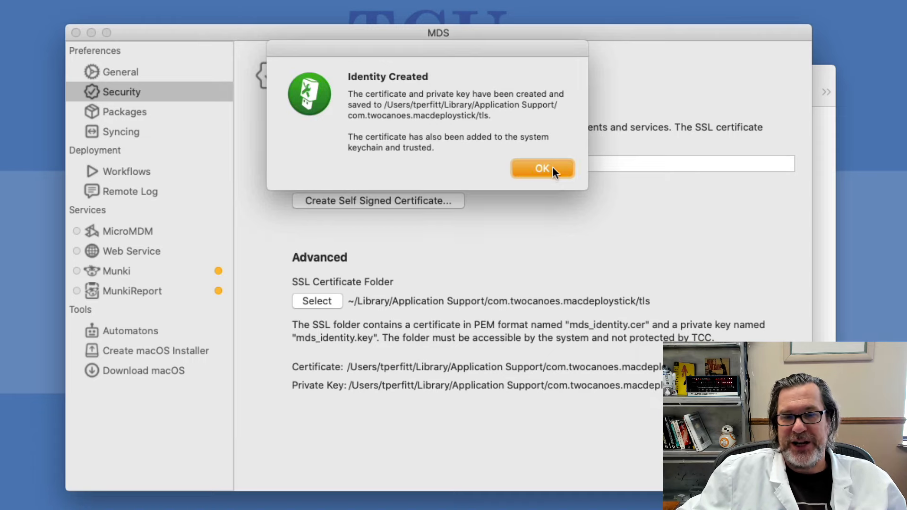
{"action": "left_click", "coordinate": [552, 166]}
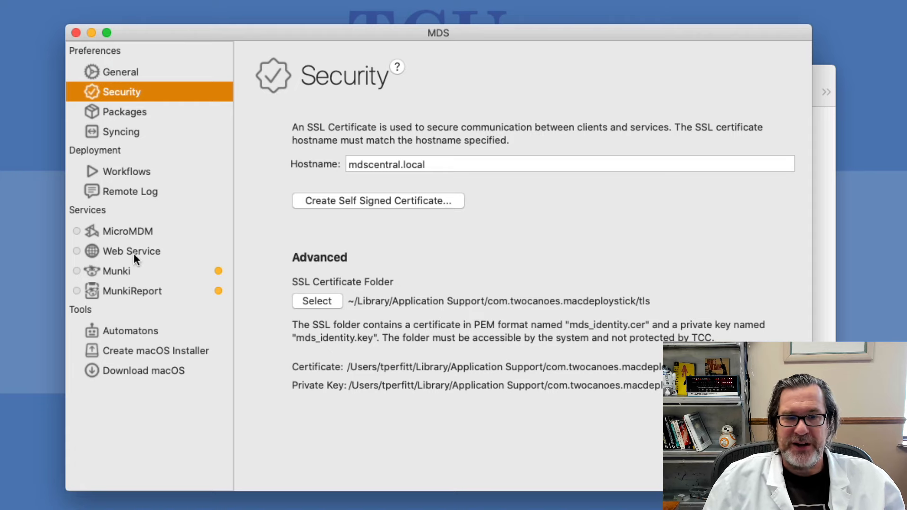
Unlock the Munki server settings with the administrator password
{"action": "left_click", "coordinate": [128, 276]}
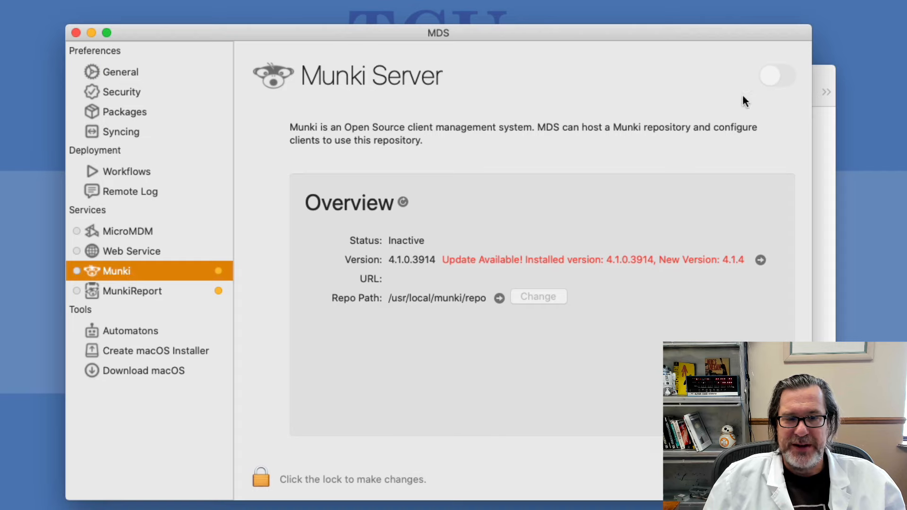
{"action": "left_click", "coordinate": [258, 478]}
{"action": "type", "text": "••••••"}
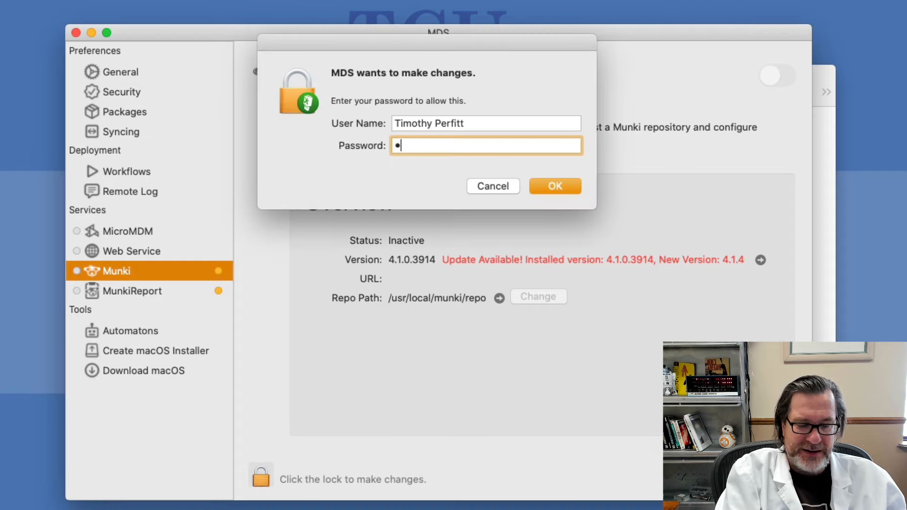
{"action": "type", "text": "••"}
{"action": "key", "text": "Return"}
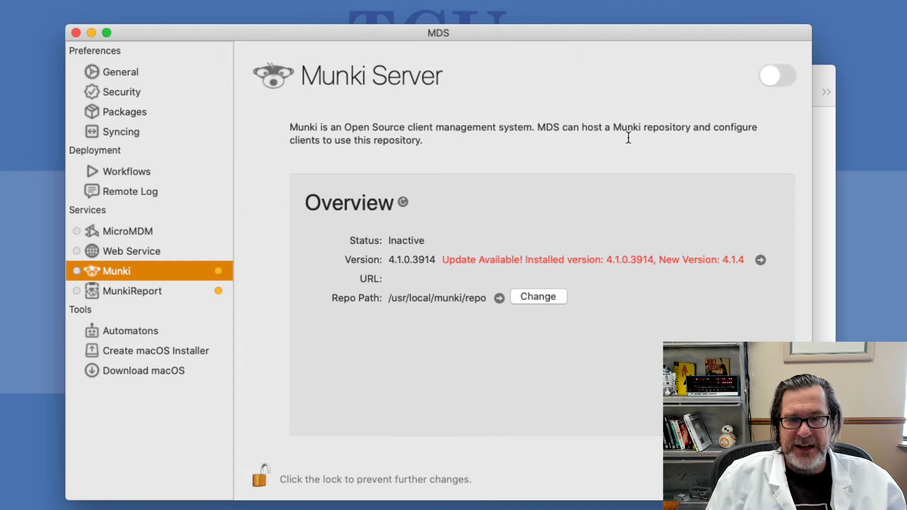
Turn on the Munki server and start its web service, then view MunkiReport
{"action": "left_click", "coordinate": [774, 79]}
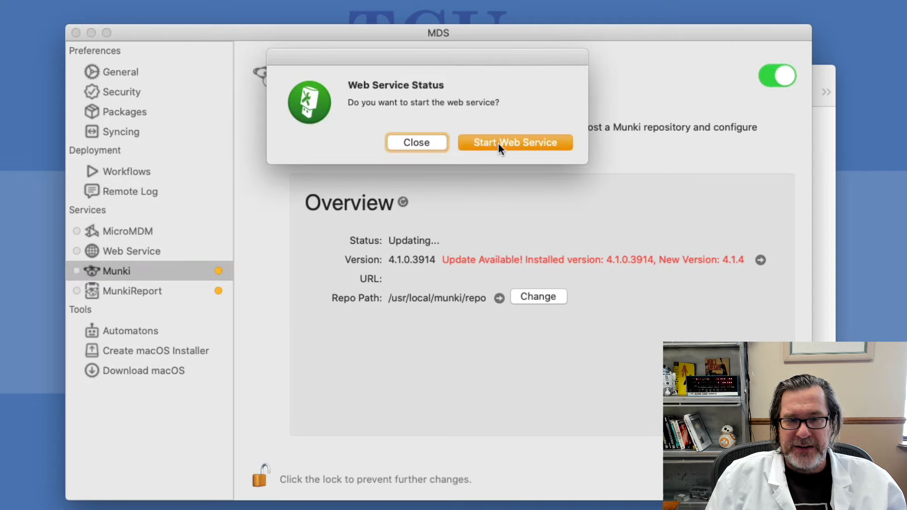
{"action": "left_click", "coordinate": [499, 143]}
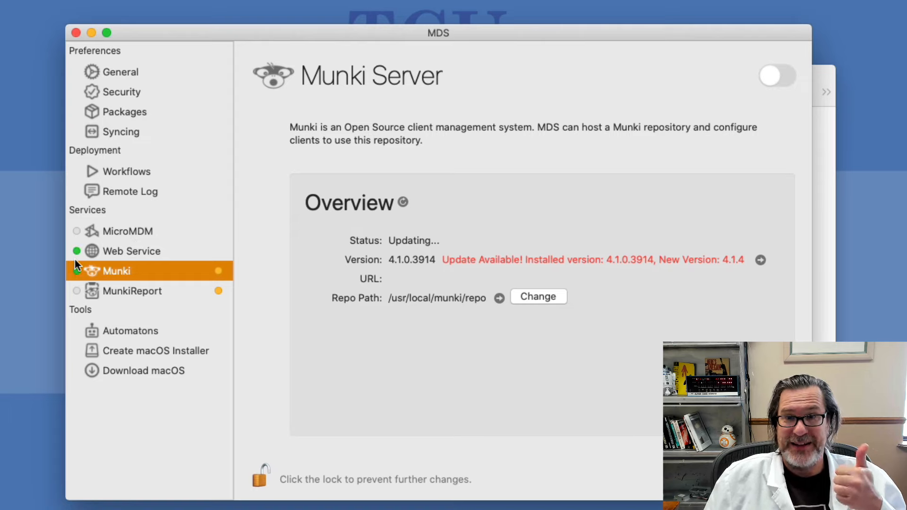
{"action": "left_click", "coordinate": [116, 286]}
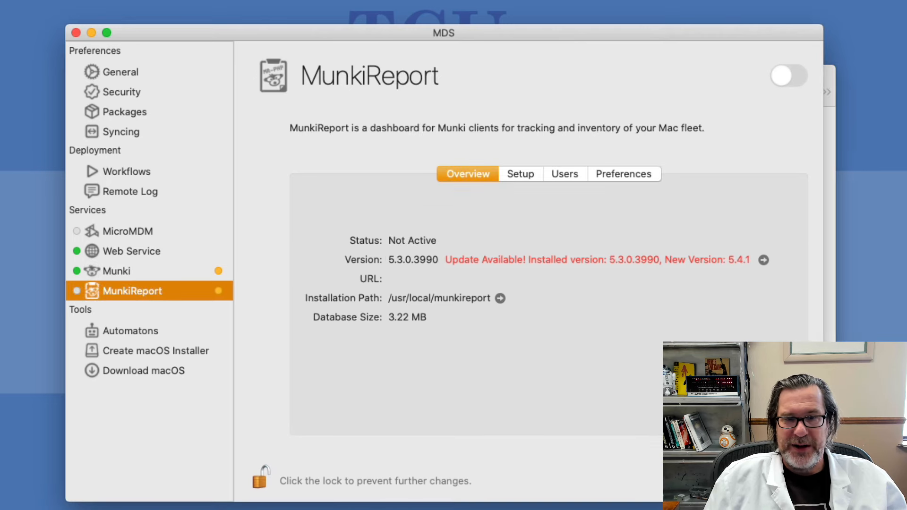
Enable MunkiReport and review its Setup and Users tabs without adding a user
{"action": "left_click", "coordinate": [793, 77]}
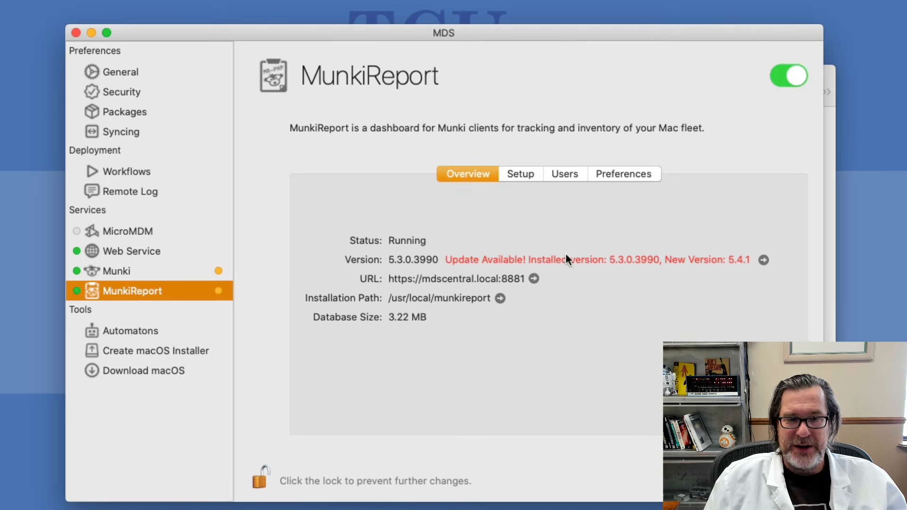
{"action": "left_click", "coordinate": [526, 174]}
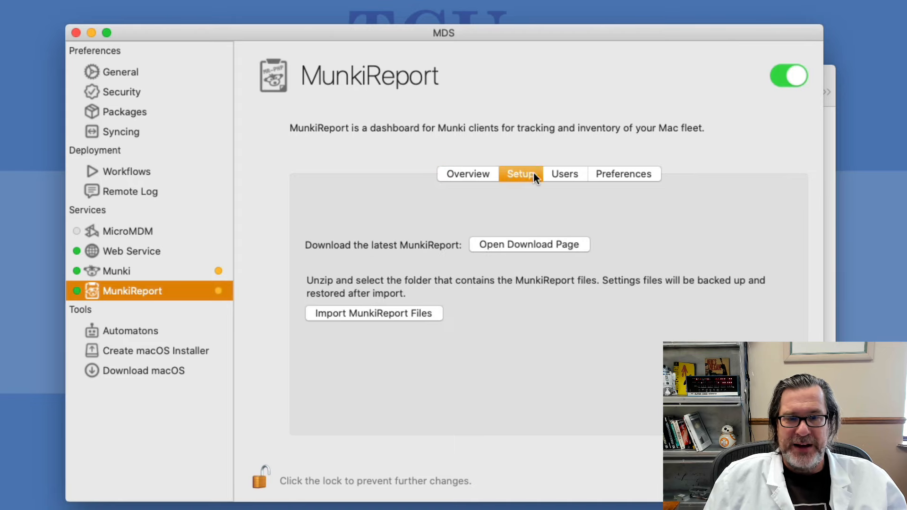
{"action": "left_click", "coordinate": [561, 173]}
{"action": "left_click", "coordinate": [335, 234]}
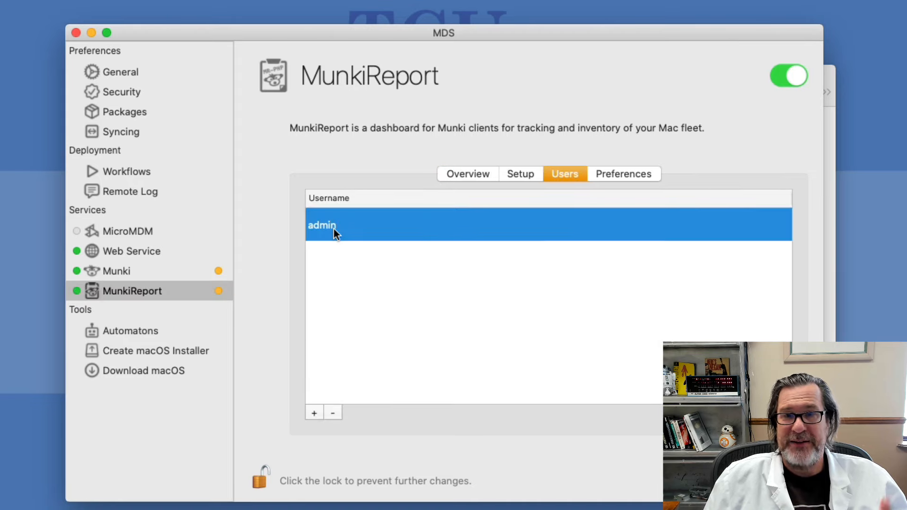
{"action": "left_click", "coordinate": [314, 412]}
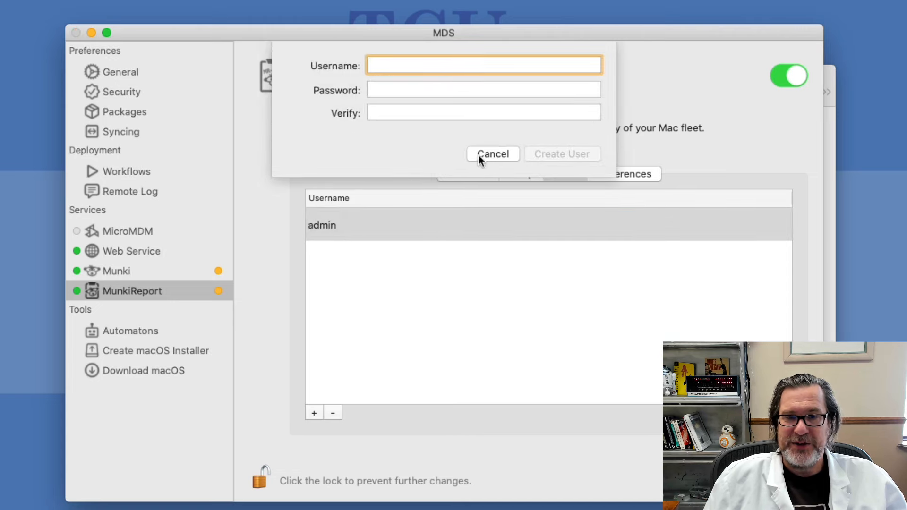
{"action": "left_click", "coordinate": [492, 150]}
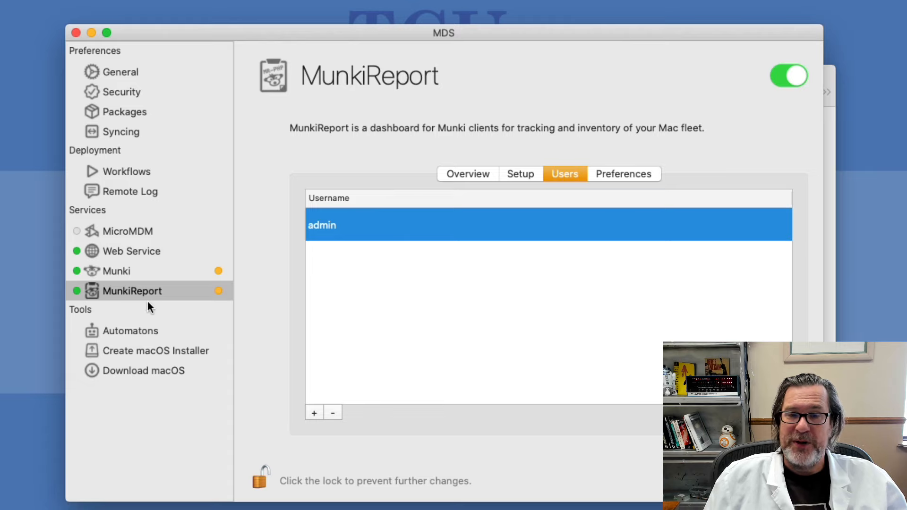
{"action": "left_click", "coordinate": [472, 174]}
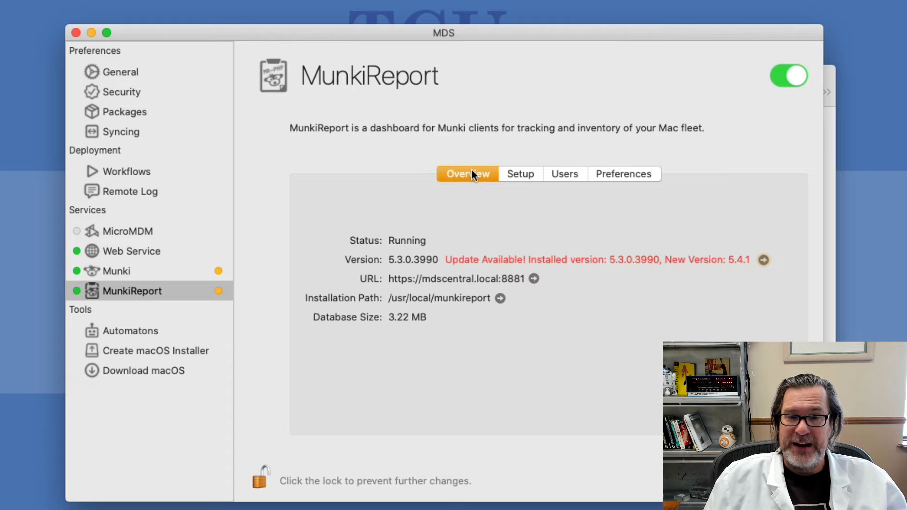
{"action": "left_click", "coordinate": [533, 279]}
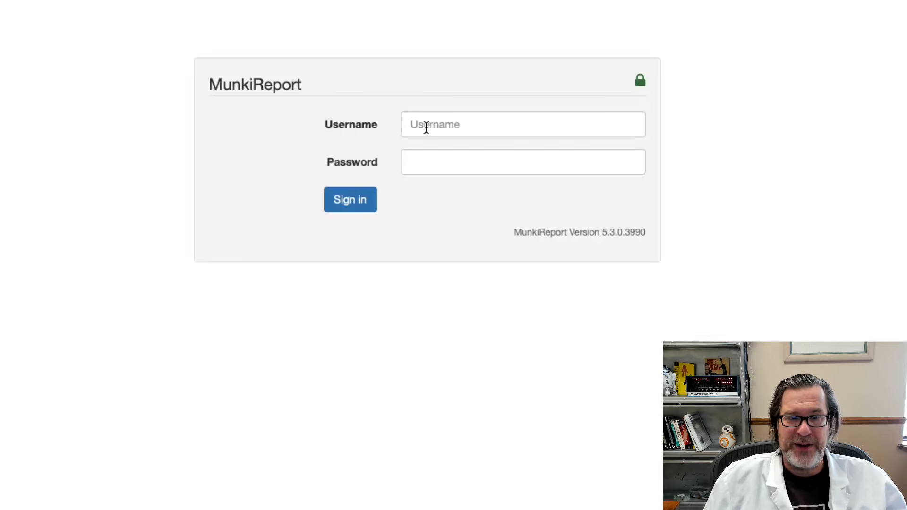
{"action": "left_click", "coordinate": [423, 124]}
{"action": "type", "text": "admin"}
{"action": "key", "text": "Tab"}
{"action": "type", "text": "•••••"}
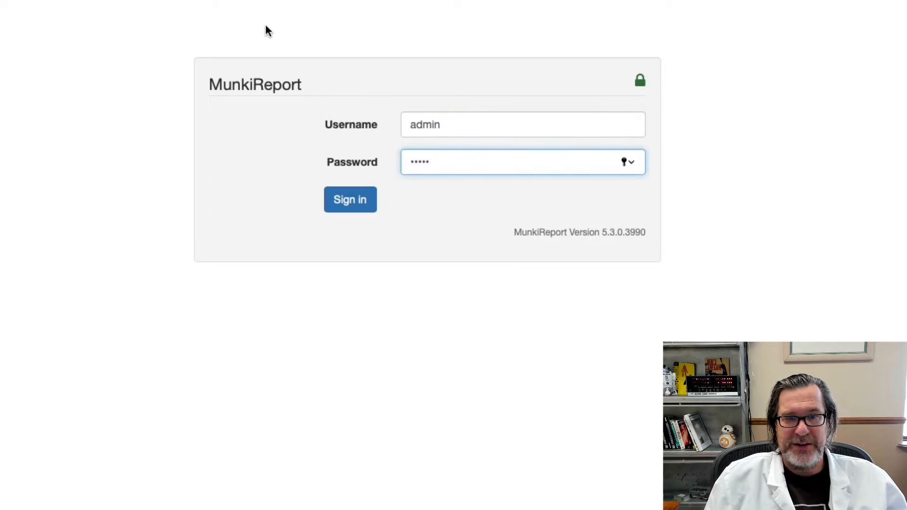
{"action": "left_click", "coordinate": [557, 14]}
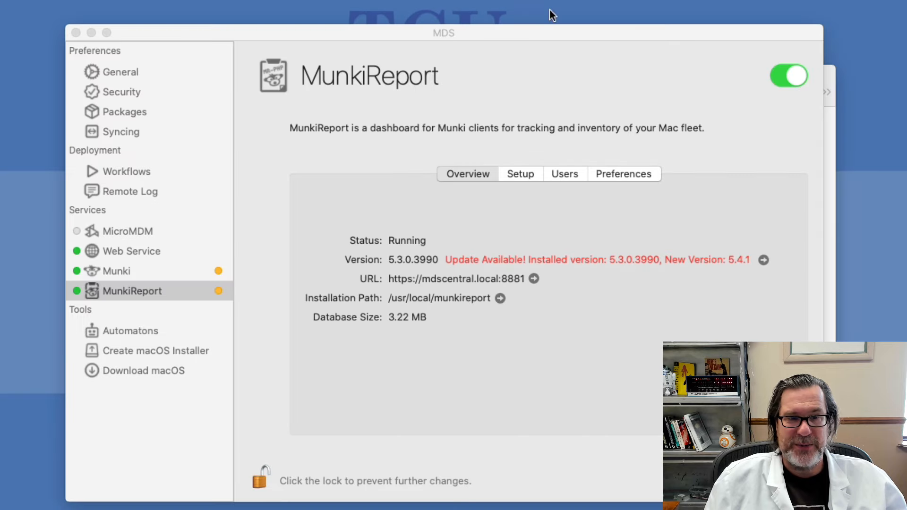
{"action": "left_click", "coordinate": [356, 141]}
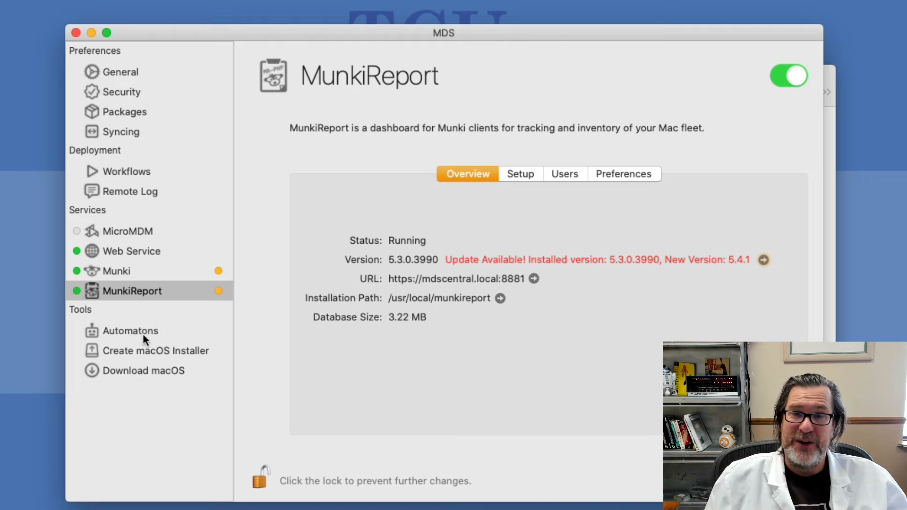
Browse the Production catalog, select macOS Catalina 10.15.4 (19E287), and cancel the download
{"action": "left_click", "coordinate": [143, 371]}
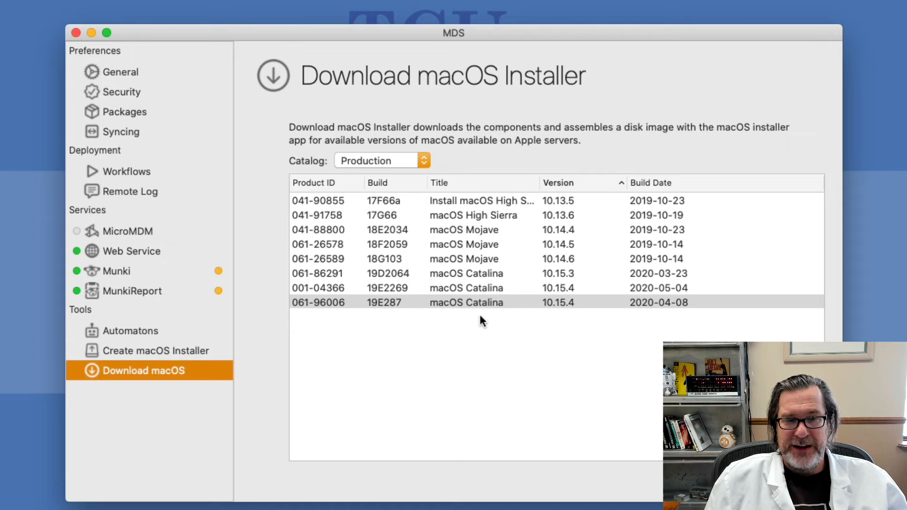
{"action": "left_click", "coordinate": [376, 161]}
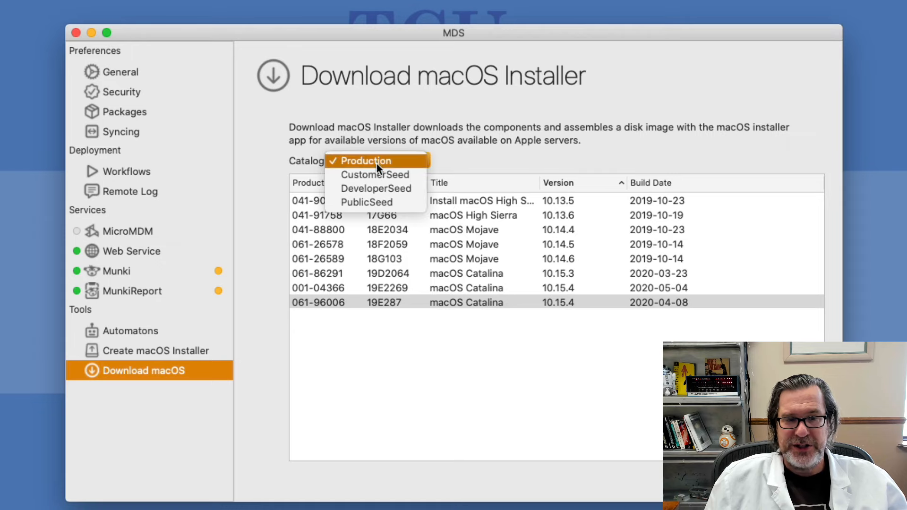
{"action": "left_click", "coordinate": [373, 103]}
{"action": "left_click", "coordinate": [457, 306]}
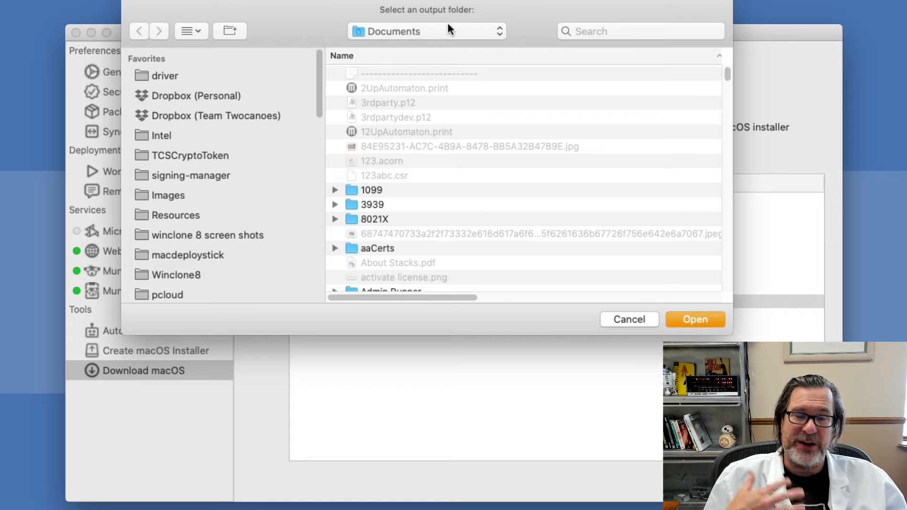
{"action": "left_click", "coordinate": [642, 319]}
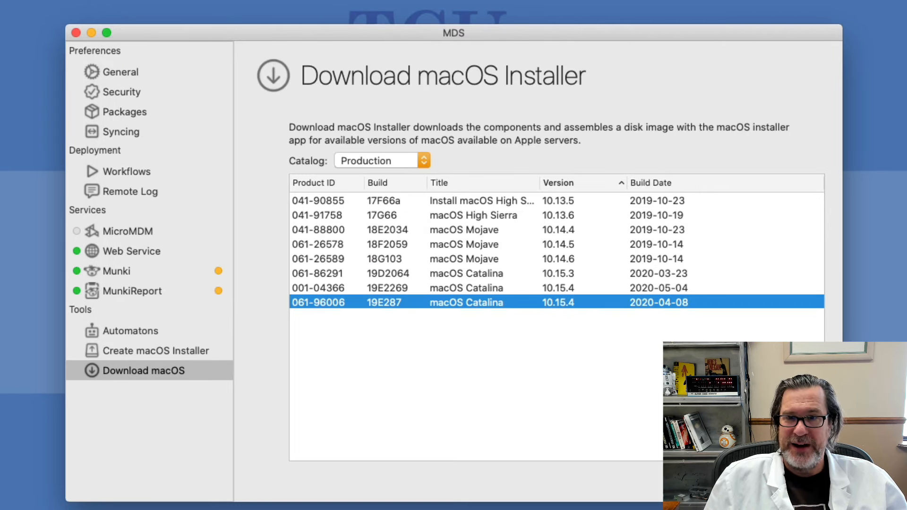
{"action": "key", "text": "super+Tab"}
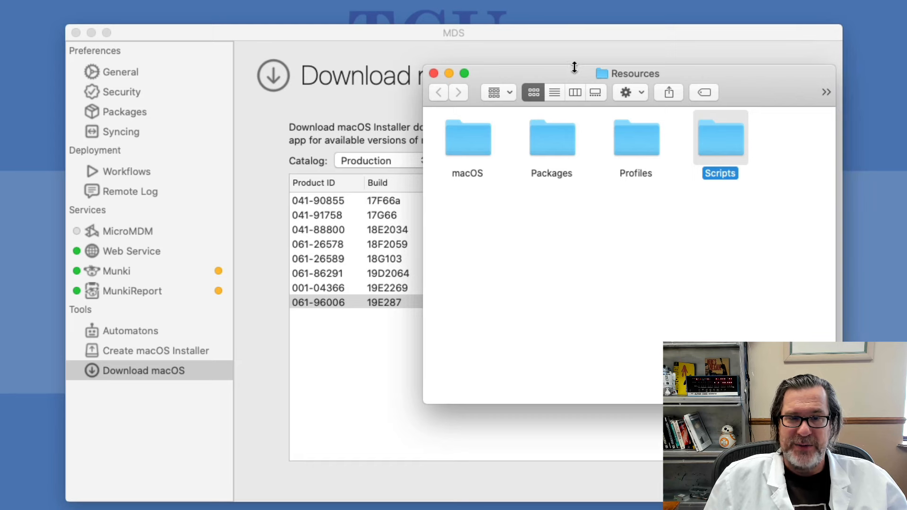
Show the Resources folder as a list with macOS expanded and a wider Name column
{"action": "left_click", "coordinate": [554, 92]}
{"action": "left_click", "coordinate": [432, 133]}
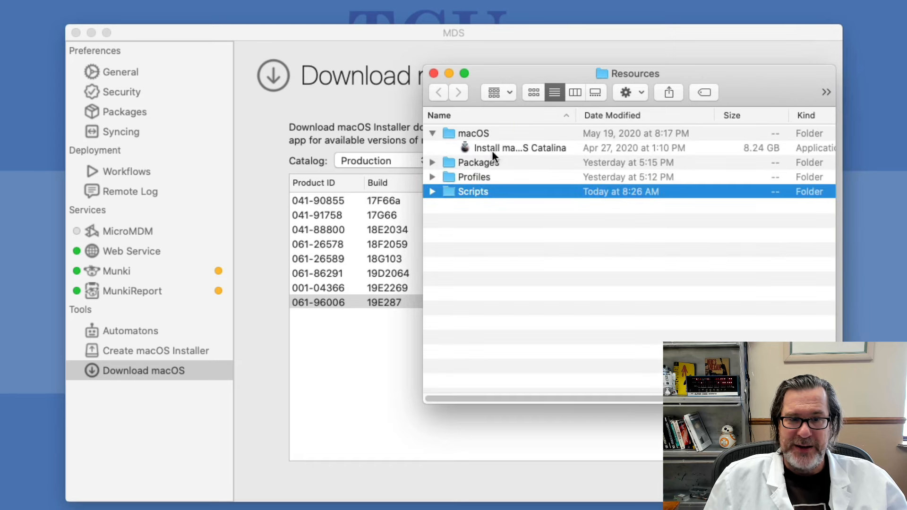
{"action": "left_click", "coordinate": [492, 148]}
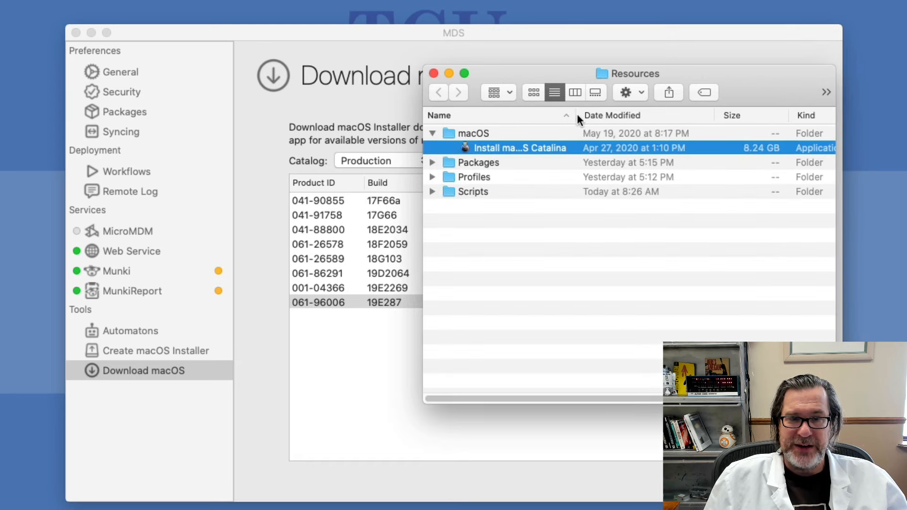
{"action": "left_click_drag", "start_coordinate": [573, 116], "coordinate": [675, 115]}
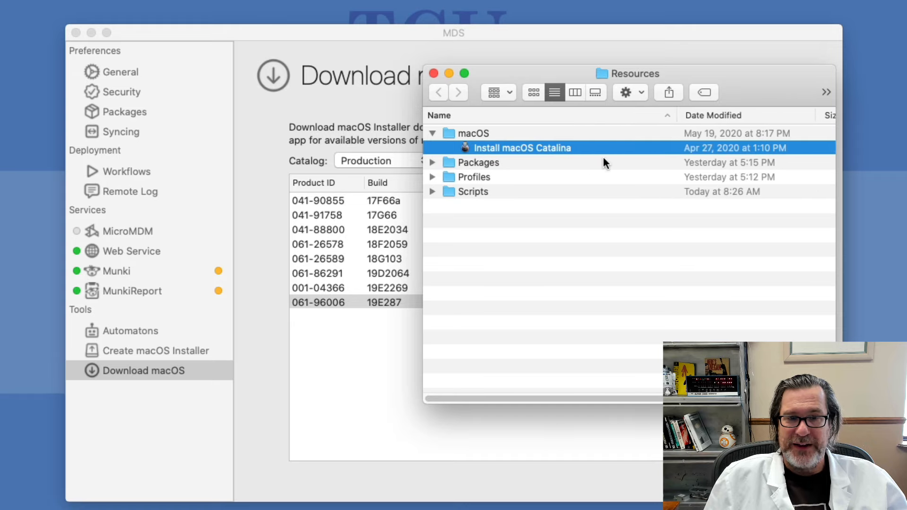
Move the Google Chrome app into Packages and delete its wrapper folder and Google Chrome.pkg
{"action": "left_click", "coordinate": [433, 162]}
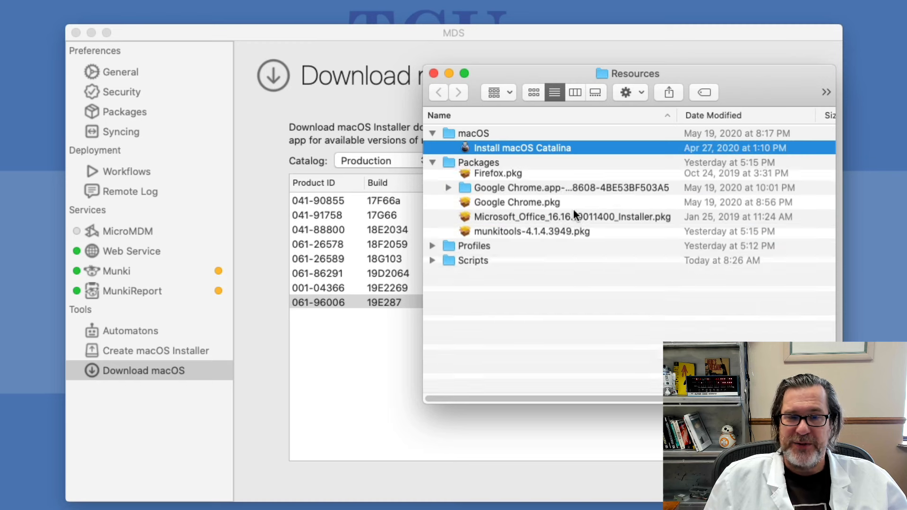
{"action": "left_click", "coordinate": [475, 177]}
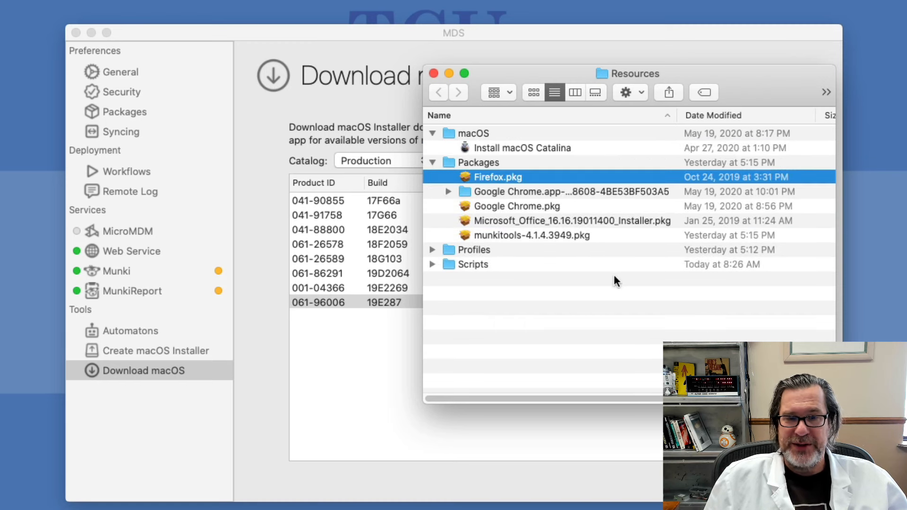
{"action": "left_click", "coordinate": [525, 191]}
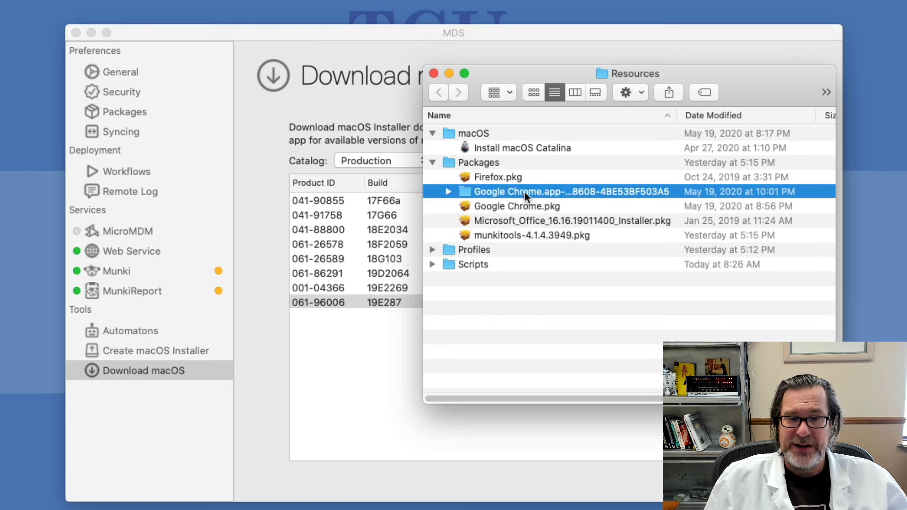
{"action": "left_click", "coordinate": [448, 191]}
{"action": "left_click_drag", "start_coordinate": [526, 201], "coordinate": [491, 161]}
{"action": "left_click", "coordinate": [508, 202]}
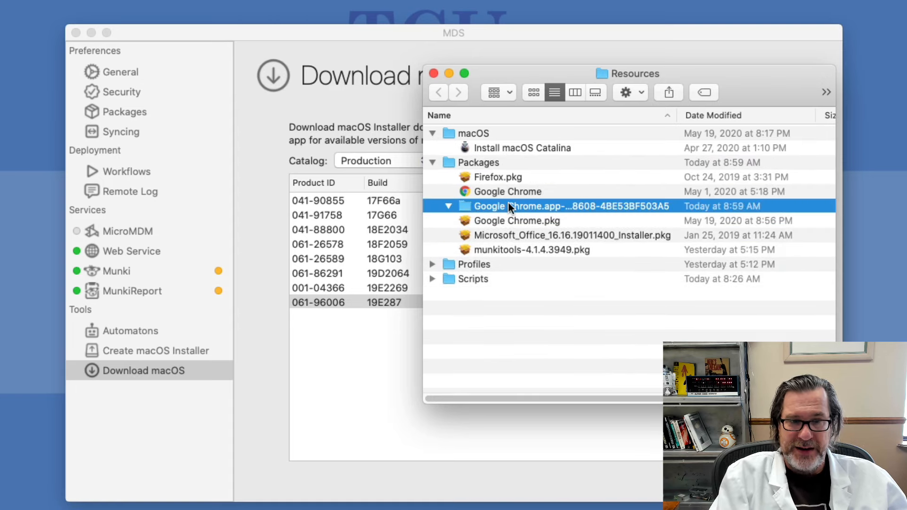
{"action": "key", "text": "super+BackSpace"}
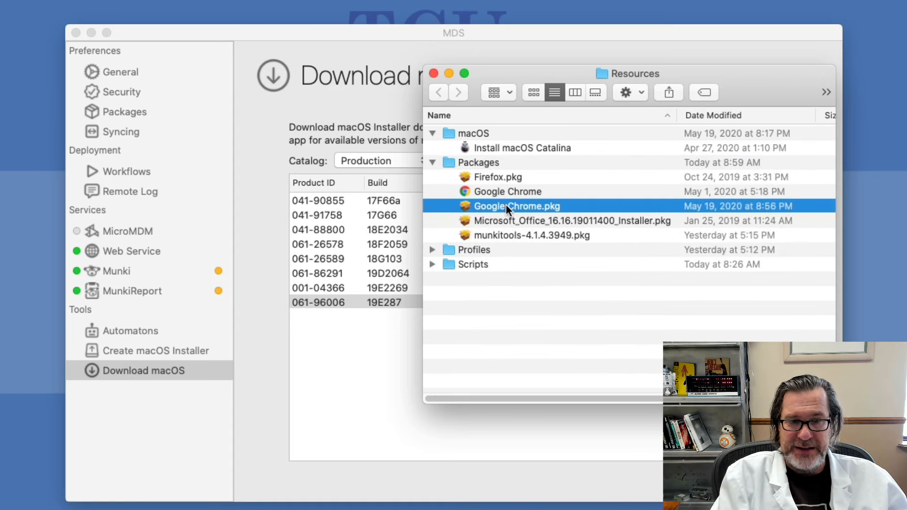
{"action": "key", "text": "super+BackSpace"}
Review Firefox.pkg, Microsoft Office and munkitools packages, plus the CA Certificate and jamf profiles
{"action": "left_click", "coordinate": [481, 179]}
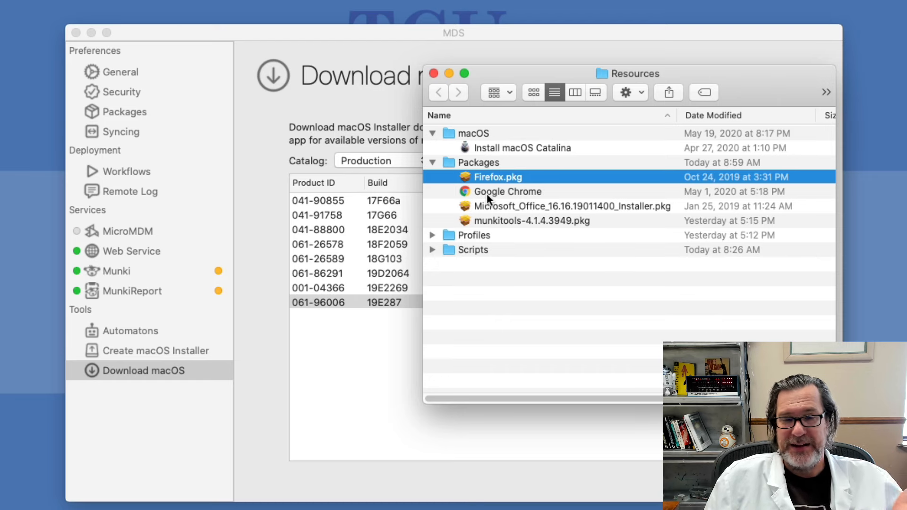
{"action": "left_click", "coordinate": [491, 210]}
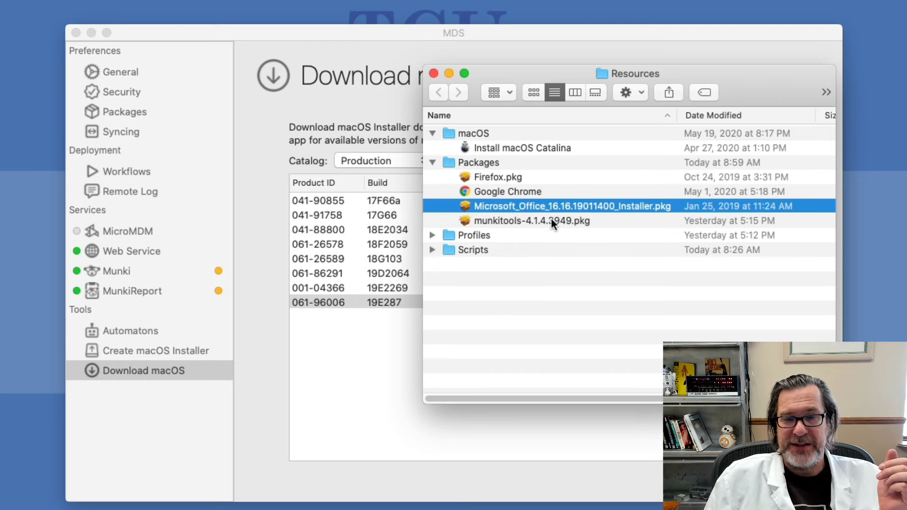
{"action": "left_click", "coordinate": [485, 219]}
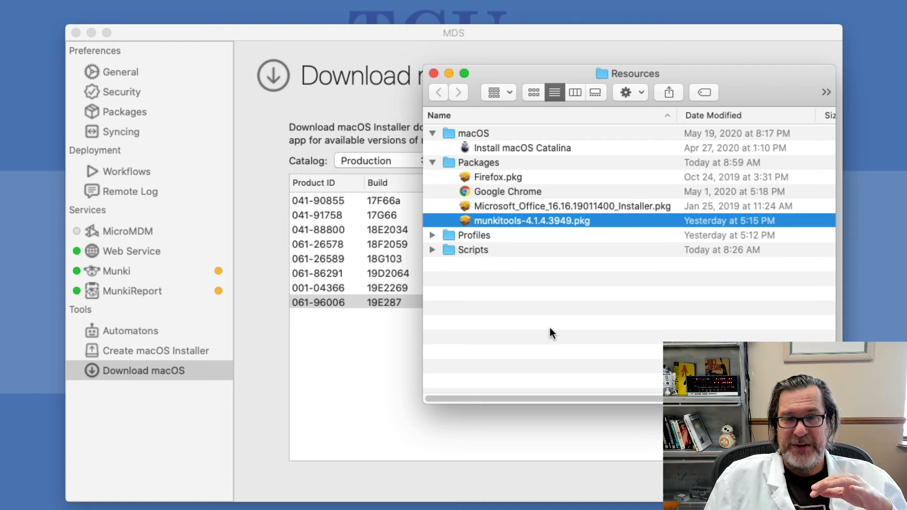
{"action": "left_click", "coordinate": [431, 236]}
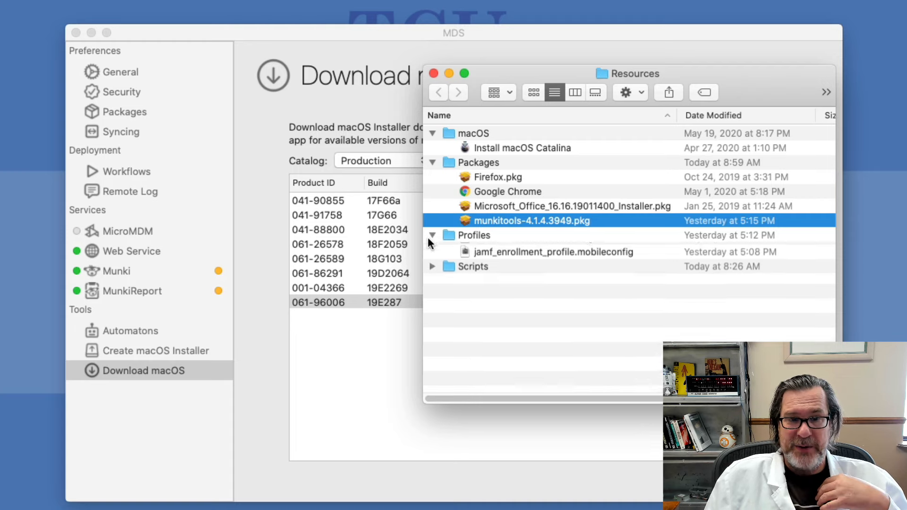
{"action": "left_click", "coordinate": [517, 250]}
{"action": "left_click", "coordinate": [524, 262]}
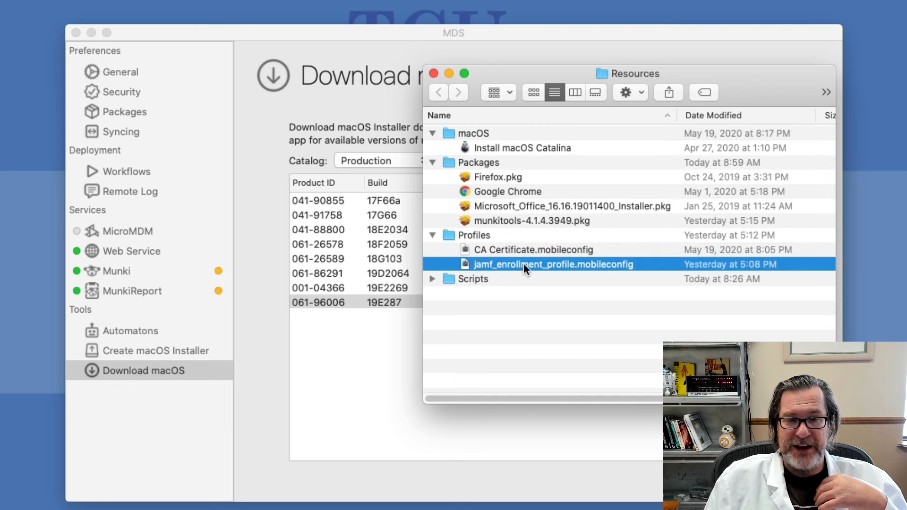
{"action": "left_click", "coordinate": [520, 251]}
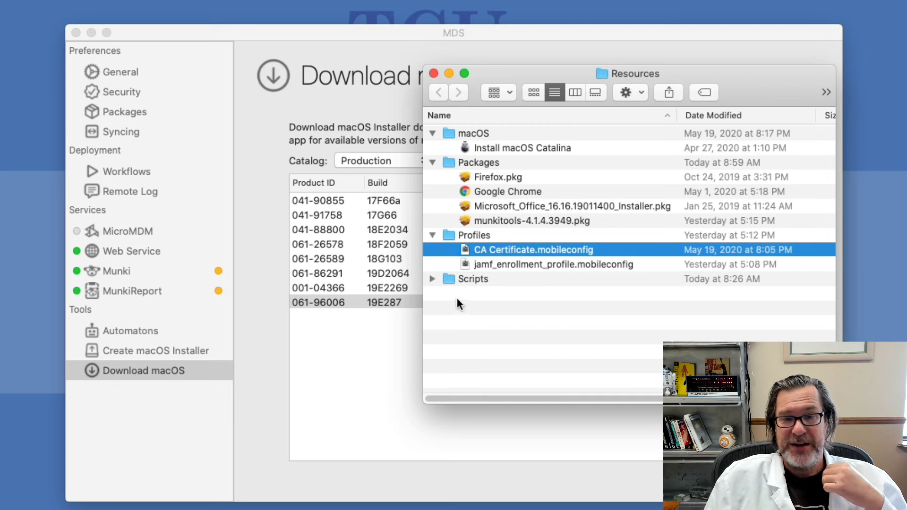
Inspect the Scripts folder and preview the tcu_background.jpg image
{"action": "left_click", "coordinate": [432, 278]}
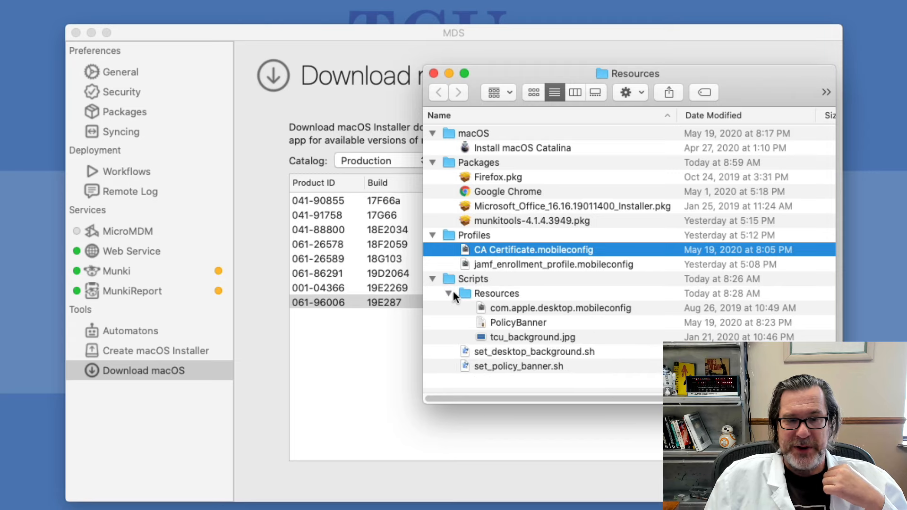
{"action": "left_click", "coordinate": [453, 293]}
{"action": "left_click", "coordinate": [449, 293]}
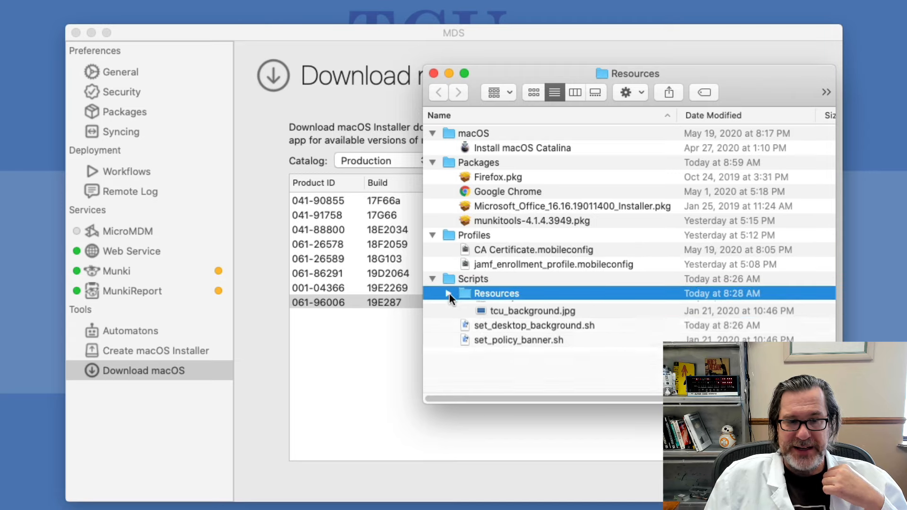
{"action": "left_click", "coordinate": [503, 309]}
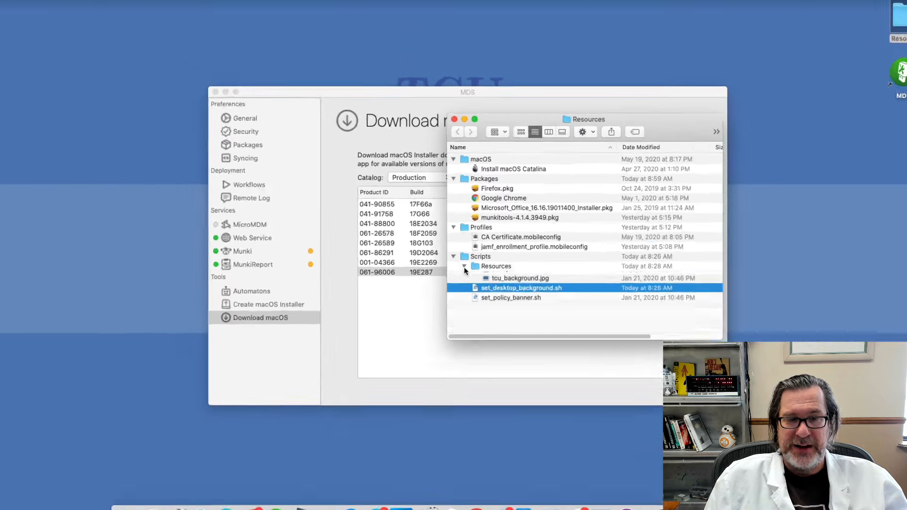
{"action": "left_click", "coordinate": [448, 292]}
{"action": "left_click", "coordinate": [529, 337]}
{"action": "key", "text": "space"}
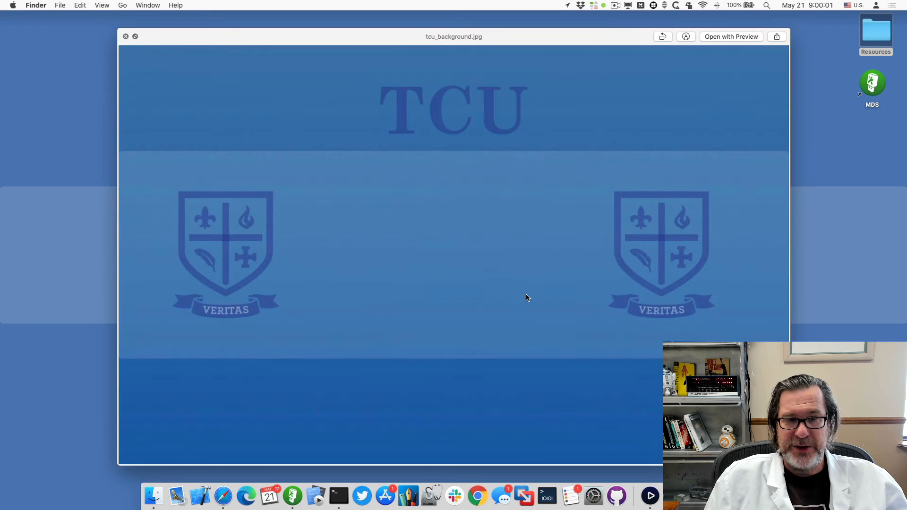
{"action": "key", "text": "space"}
View the PolicyBanner document, then close the Resources window
{"action": "left_click", "coordinate": [506, 307]}
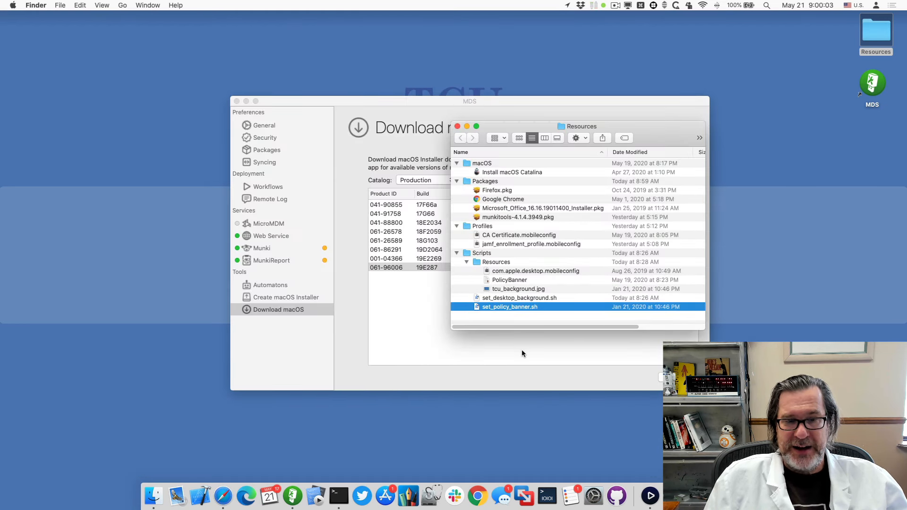
{"action": "double_click", "coordinate": [513, 280]}
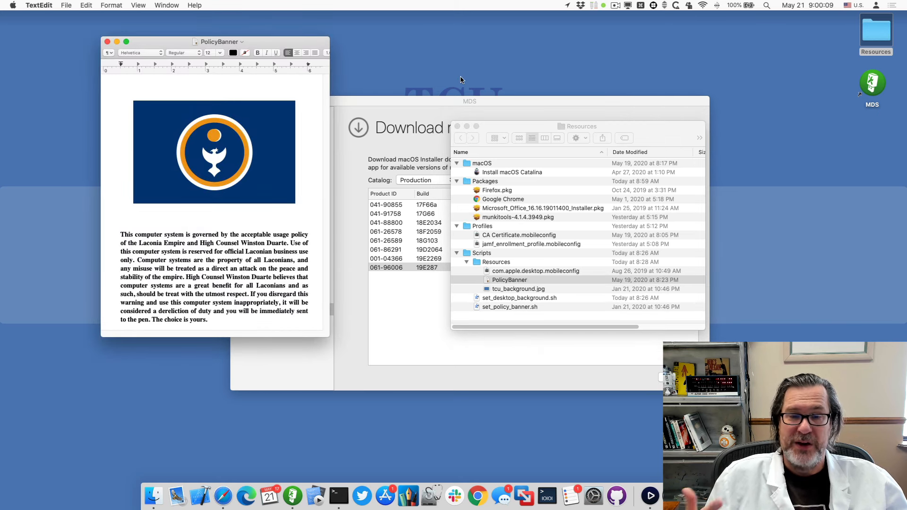
{"action": "key", "text": "super+q"}
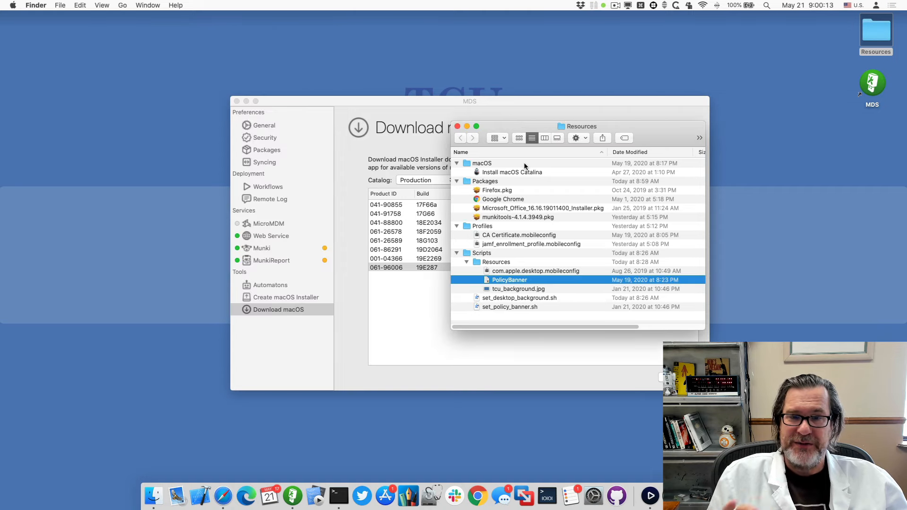
{"action": "left_click_drag", "start_coordinate": [500, 126], "coordinate": [686, 72]}
{"action": "key", "text": "super+w"}
Sign packages with the Twocanoes Software Developer ID Installer certificate, skipping already-signed packages
{"action": "left_click", "coordinate": [285, 175]}
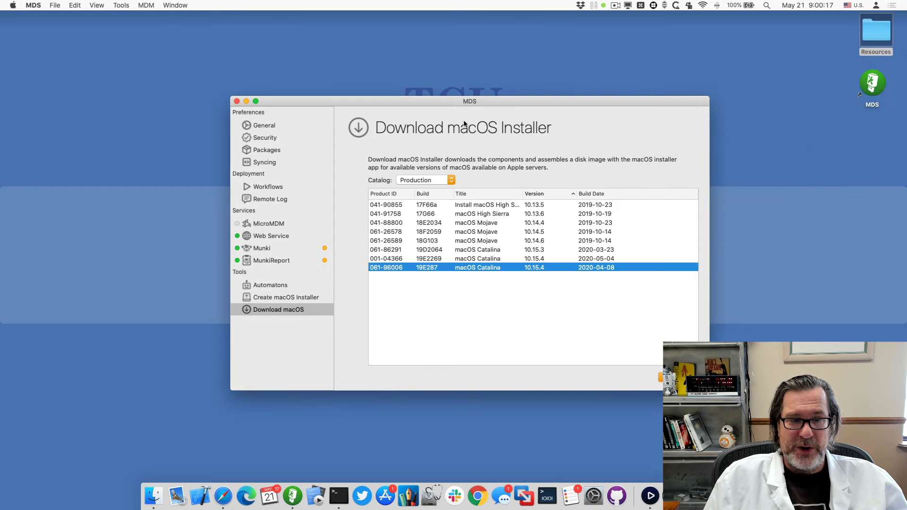
{"action": "left_click", "coordinate": [275, 188]}
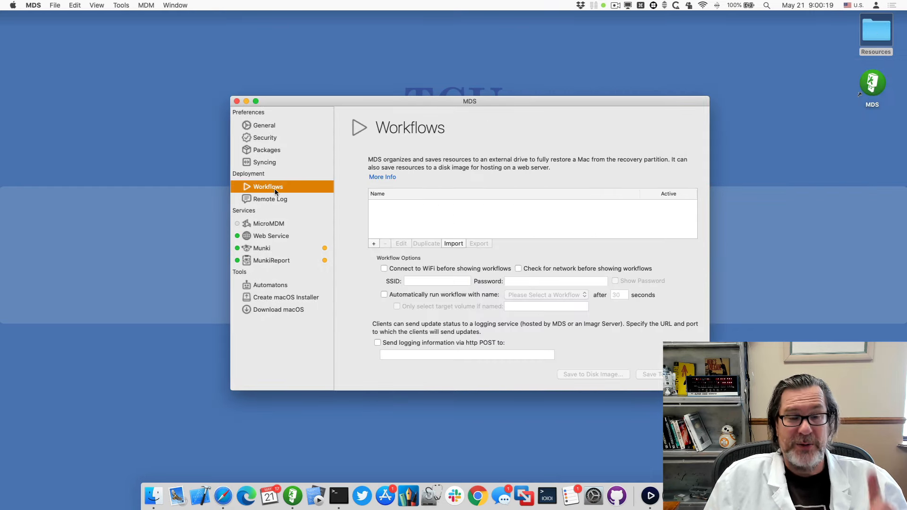
{"action": "left_click", "coordinate": [273, 162]}
{"action": "left_click", "coordinate": [273, 151]}
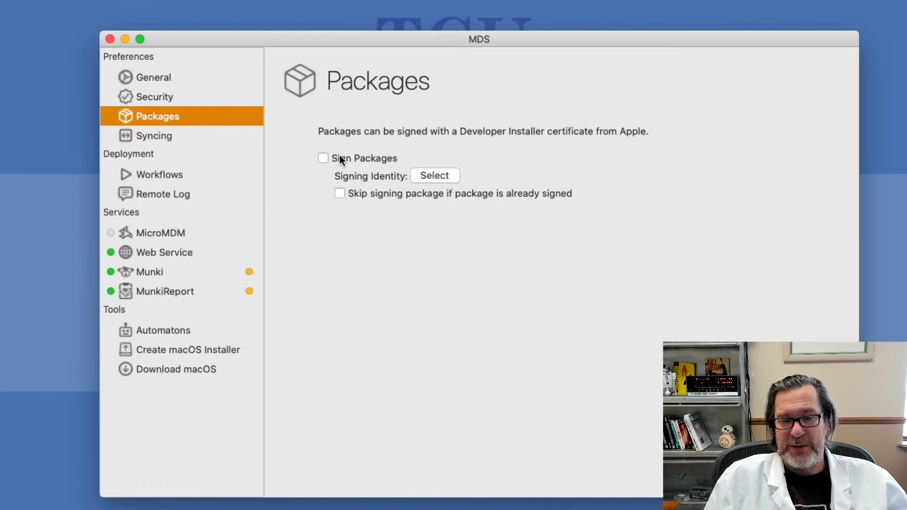
{"action": "left_click", "coordinate": [441, 171]}
{"action": "double_click", "coordinate": [435, 137]}
{"action": "left_click", "coordinate": [389, 194]}
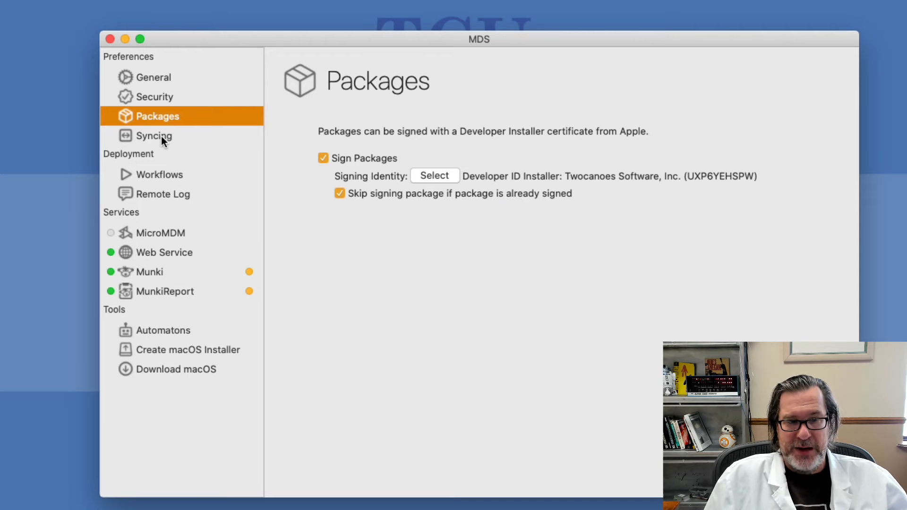
{"action": "left_click", "coordinate": [171, 177]}
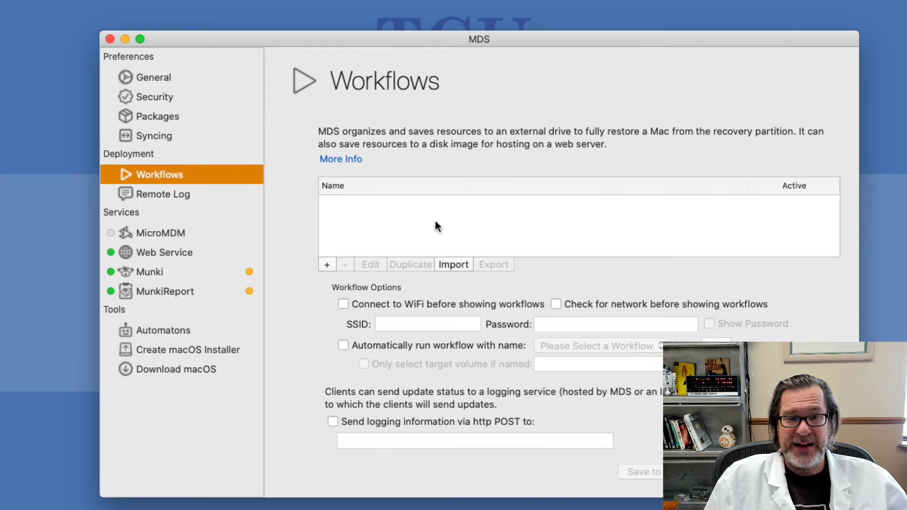
Create a new workflow named 'Catalina + Packages + JAMF + SCRIPTS'
{"action": "left_click", "coordinate": [332, 265]}
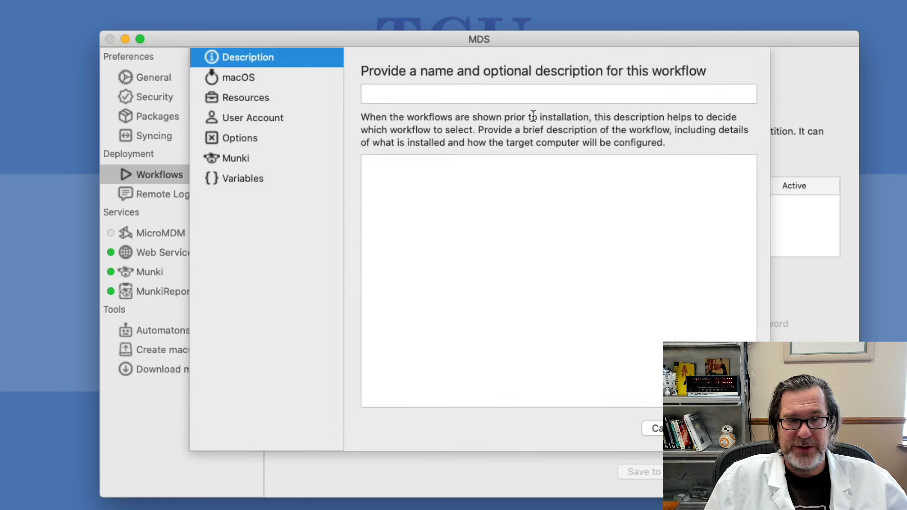
{"action": "left_click", "coordinate": [462, 99]}
{"action": "type", "text": "Catalom"}
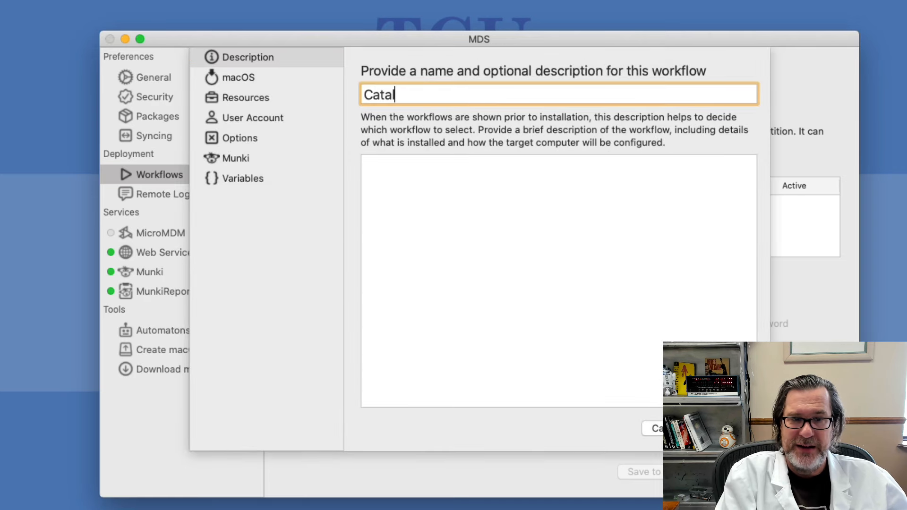
{"action": "key", "text": "BackSpace"}
{"action": "key", "text": "BackSpace"}
{"action": "type", "text": "ina"}
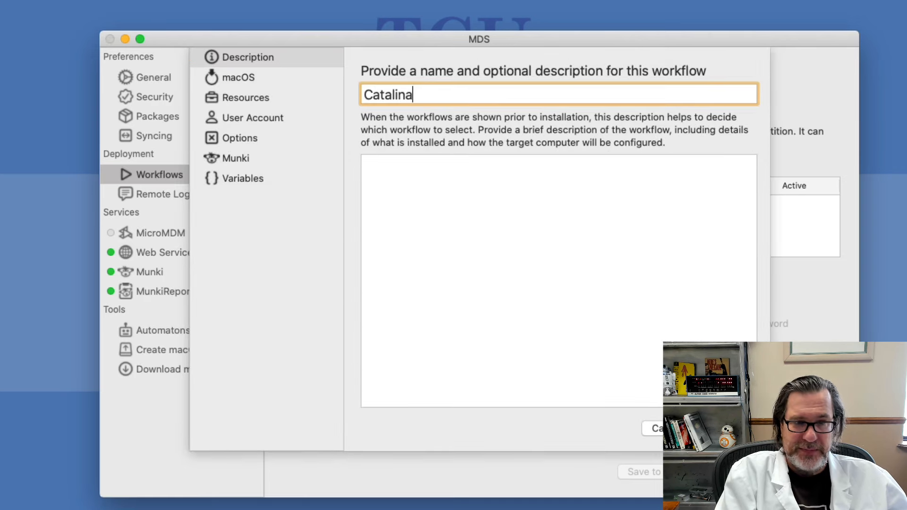
{"action": "type", "text": " + Package"}
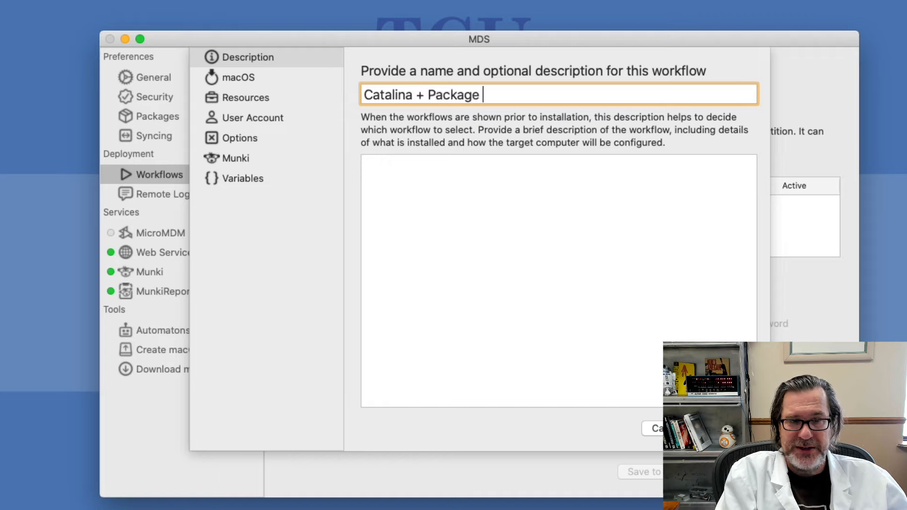
{"action": "key", "text": "BackSpace"}
{"action": "type", "text": "s +"}
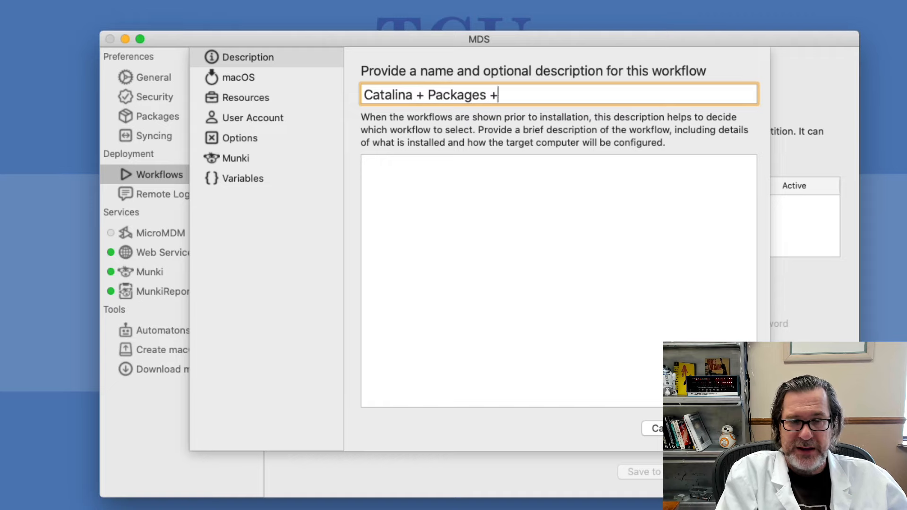
{"action": "type", "text": " MDM +"}
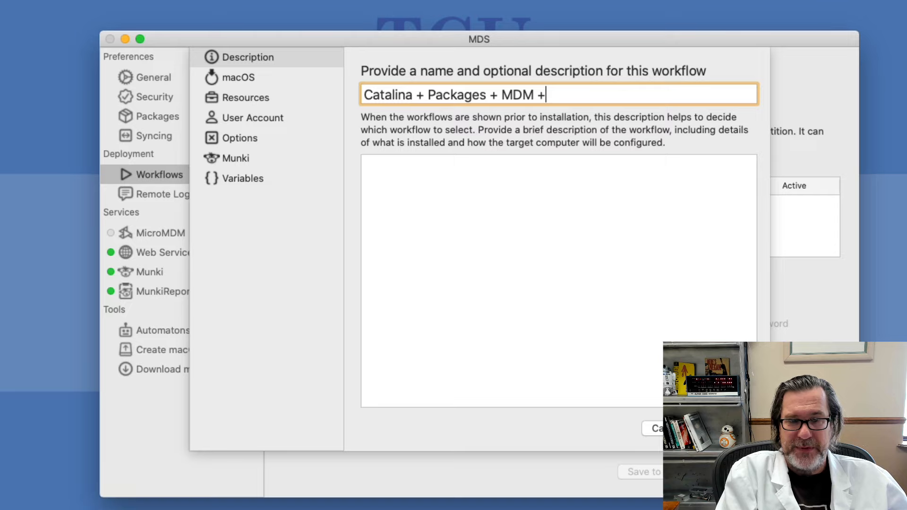
{"action": "key", "text": "BackSpace"}
{"action": "key", "text": "BackSpace"}
{"action": "key", "text": "BackSpace"}
{"action": "key", "text": "BackSpace"}
{"action": "key", "text": "BackSpace"}
{"action": "type", "text": "MA"}
{"action": "key", "text": "BackSpace"}
{"action": "key", "text": "BackSpace"}
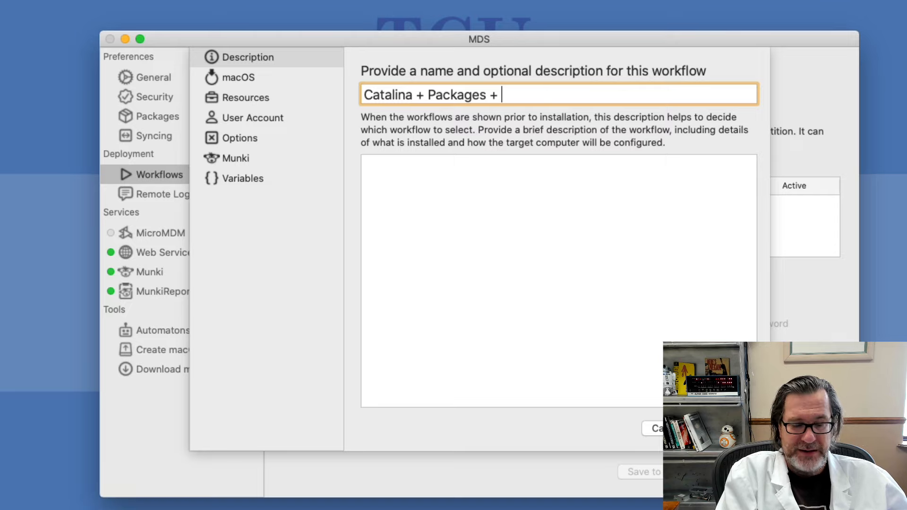
{"action": "type", "text": "JAMF + S"}
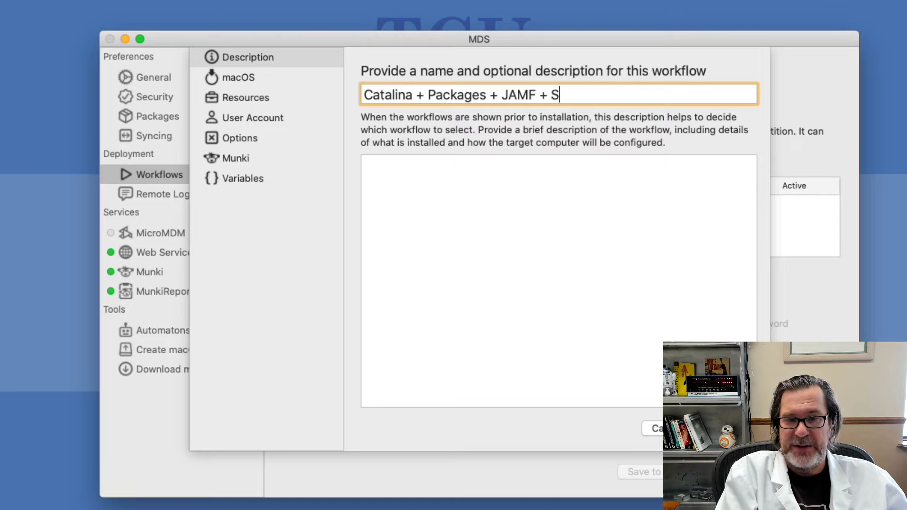
{"action": "type", "text": "CRIPTS"}
Enter the description lines 'MDM', 'Scripts for desktop', 'firefox, chrome, office', 'munki + munkireport'
{"action": "key", "text": "Tab"}
{"action": "type", "text": "MDM"}
{"action": "key", "text": "Return"}
{"action": "type", "text": "Scripts"}
{"action": "type", "text": " dfo"}
{"action": "key", "text": "BackSpace"}
{"action": "key", "text": "BackSpace"}
{"action": "key", "text": "BackSpace"}
{"action": "type", "text": "for desktop"}
{"action": "key", "text": "Return"}
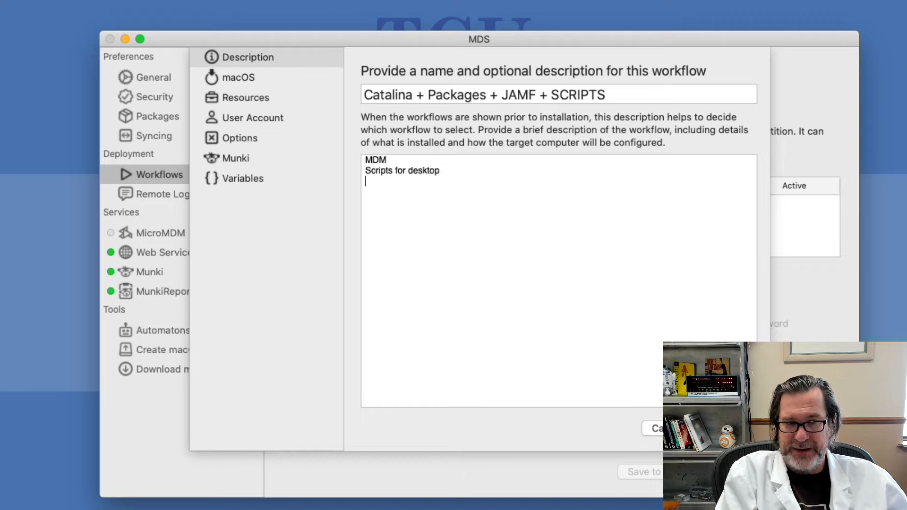
{"action": "type", "text": "firebox, ch"}
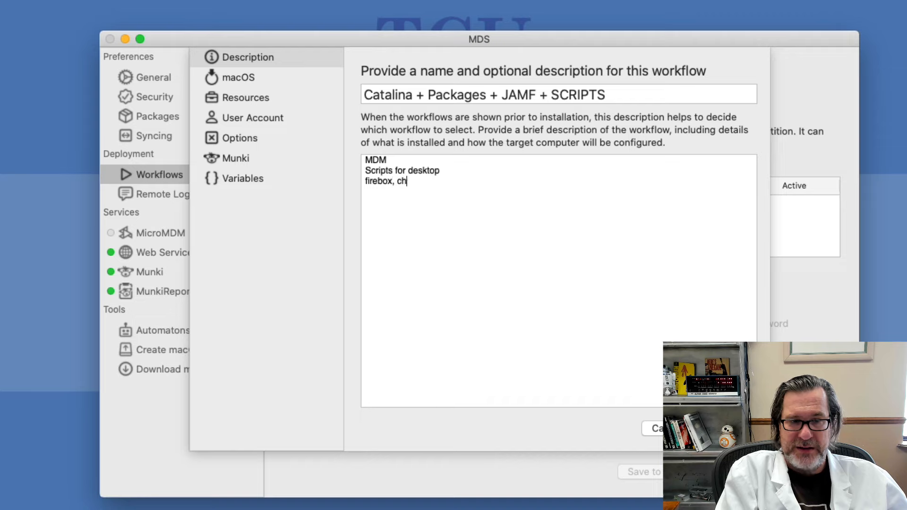
{"action": "type", "text": "rom"}
{"action": "key", "text": "BackSpace"}
{"action": "key", "text": "BackSpace"}
{"action": "key", "text": "BackSpace"}
{"action": "key", "text": "BackSpace"}
{"action": "key", "text": "BackSpace"}
{"action": "key", "text": "BackSpace"}
{"action": "key", "text": "BackSpace"}
{"action": "key", "text": "BackSpace"}
{"action": "key", "text": "BackSpace"}
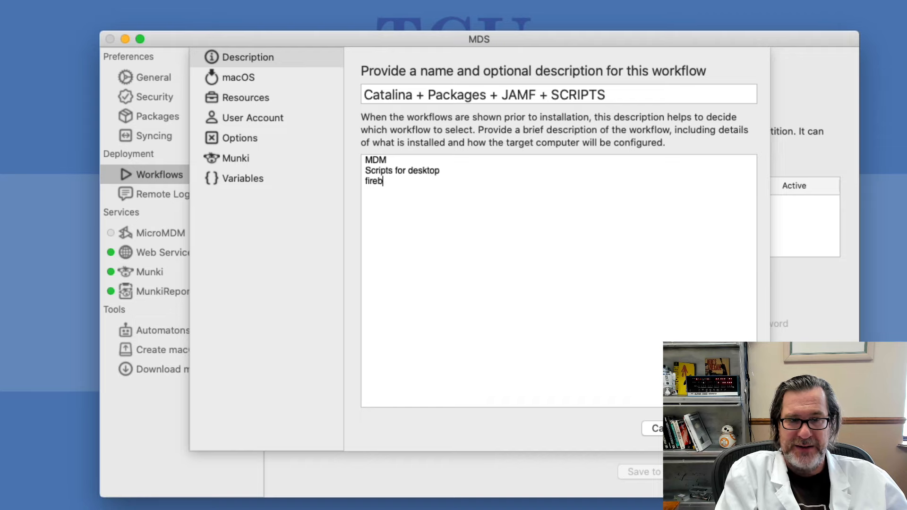
{"action": "key", "text": "BackSpace"}
{"action": "type", "text": "fox, chrome"}
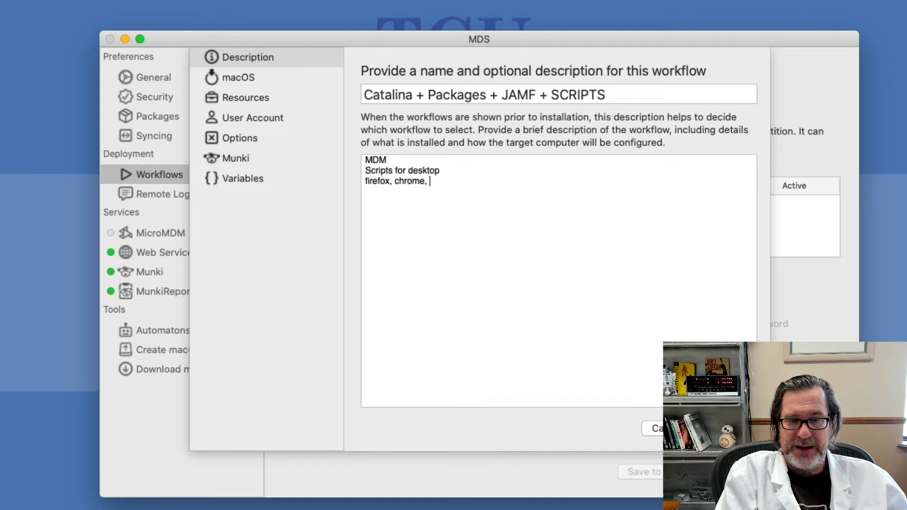
{"action": "type", "text": ", office"}
{"action": "key", "text": "Return"}
{"action": "type", "text": "munki + Mm"}
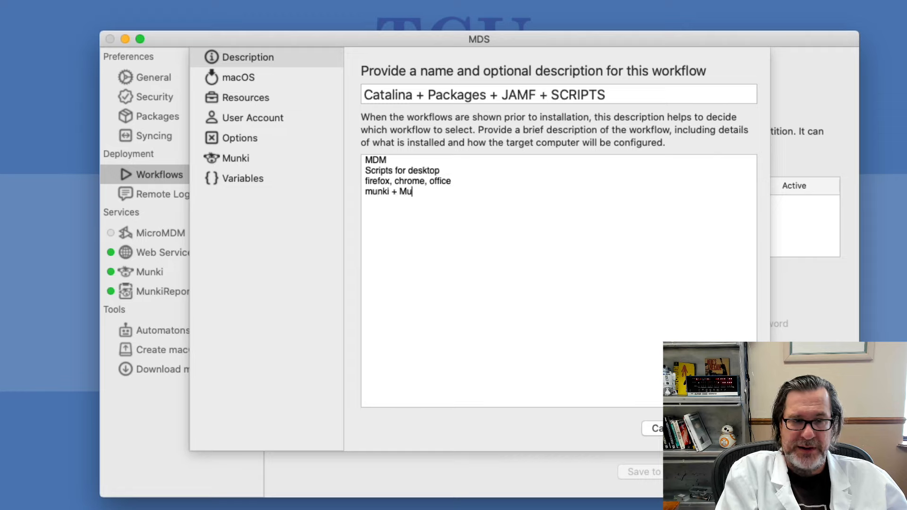
{"action": "key", "text": "BackSpace"}
{"action": "key", "text": "BackSpace"}
{"action": "type", "text": "munkireport"}
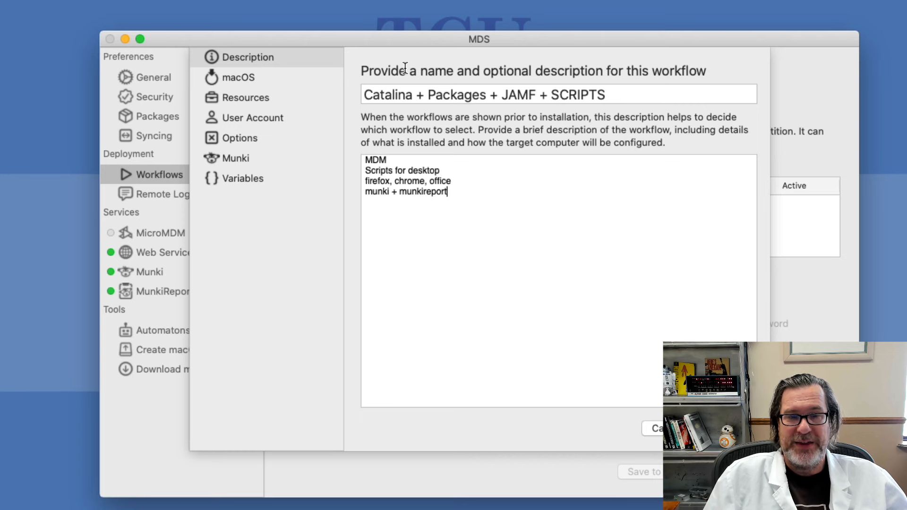
Set the workflow to install macOS from Desktop/Resources/macOS/Install macOS Catalina.app
{"action": "left_click", "coordinate": [251, 78]}
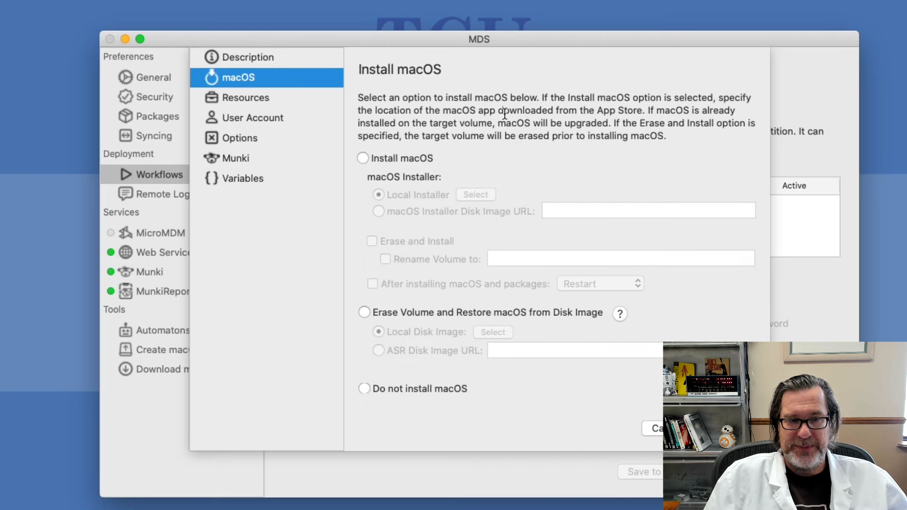
{"action": "left_click", "coordinate": [371, 157]}
{"action": "left_click", "coordinate": [473, 194]}
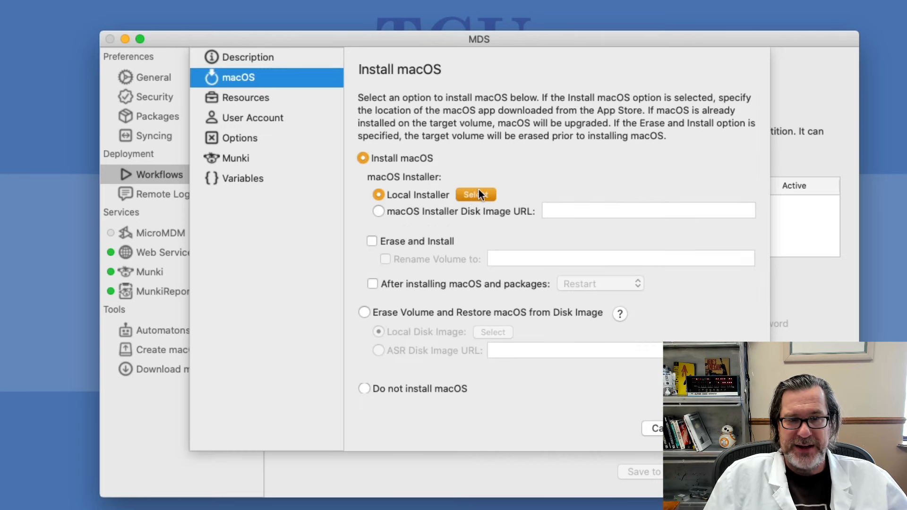
{"action": "key", "text": "super+shift+d"}
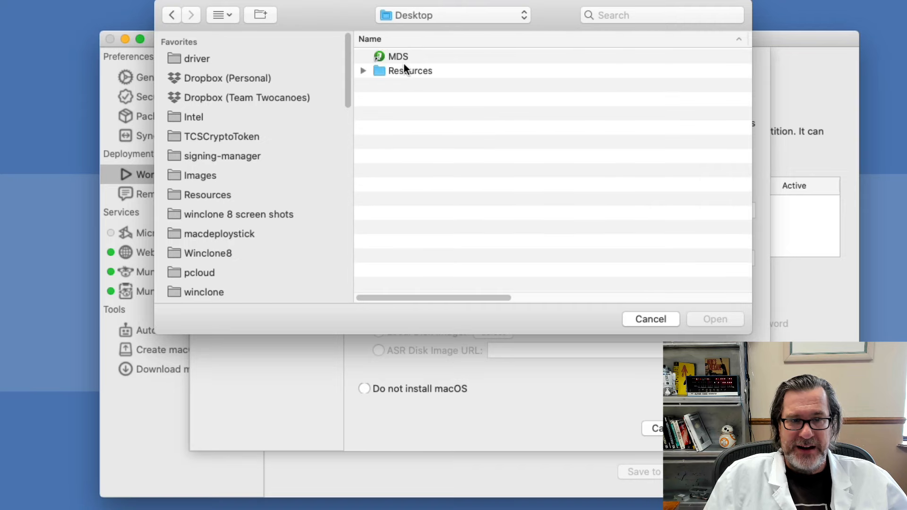
{"action": "double_click", "coordinate": [400, 69]}
{"action": "double_click", "coordinate": [407, 59]}
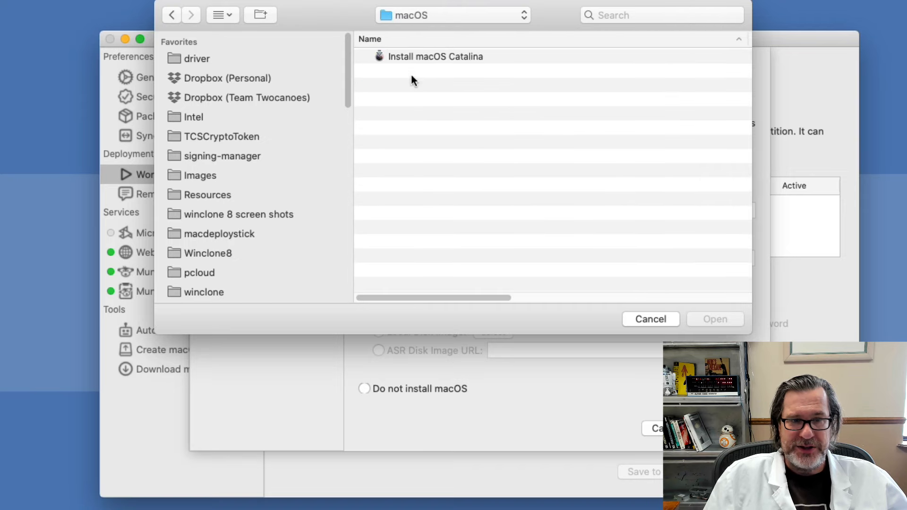
{"action": "left_click", "coordinate": [410, 56]}
{"action": "key", "text": "Return"}
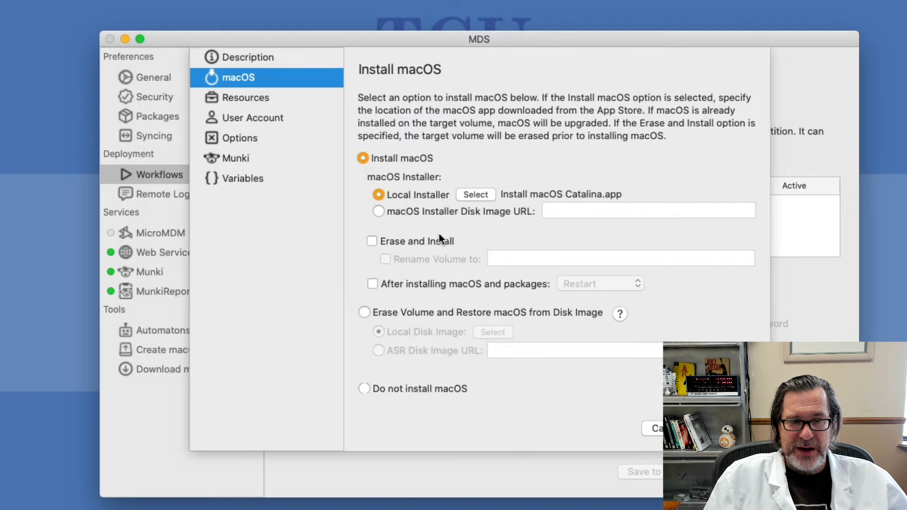
Enable Erase and Install and rename the erased volume to Mach5
{"action": "left_click", "coordinate": [421, 239]}
{"action": "left_click", "coordinate": [433, 261]}
{"action": "left_click", "coordinate": [532, 260]}
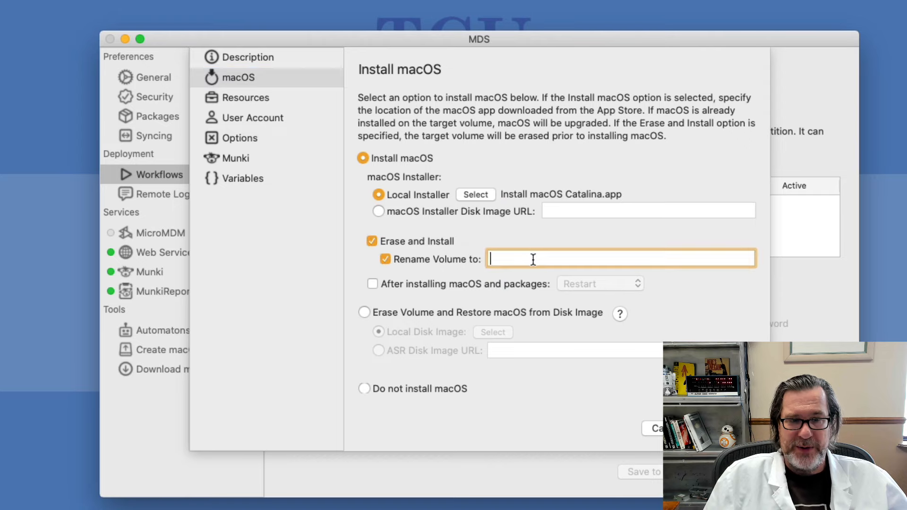
{"action": "type", "text": "Mach5"}
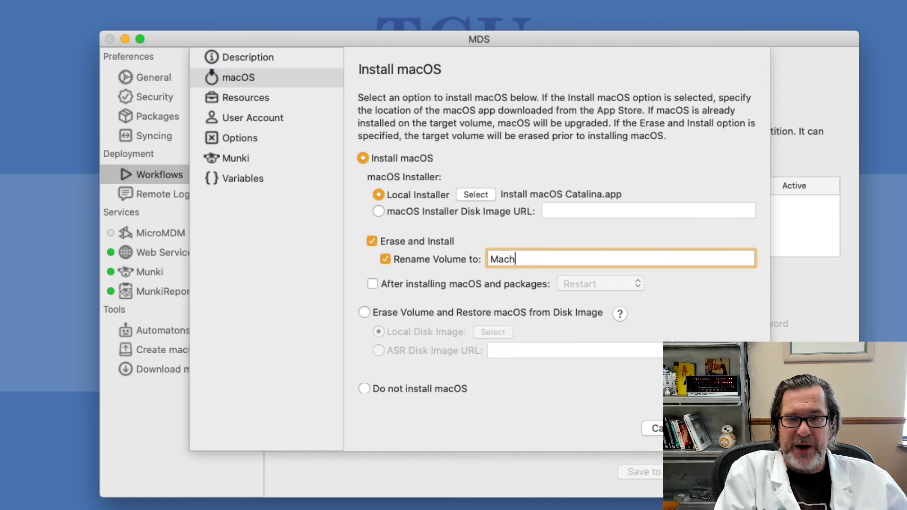
{"action": "double_click", "coordinate": [485, 284]}
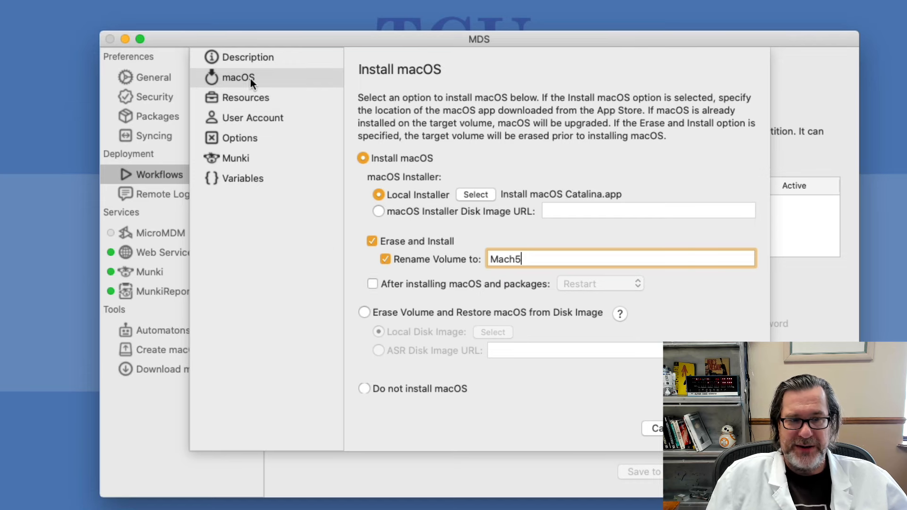
{"action": "left_click", "coordinate": [255, 95]}
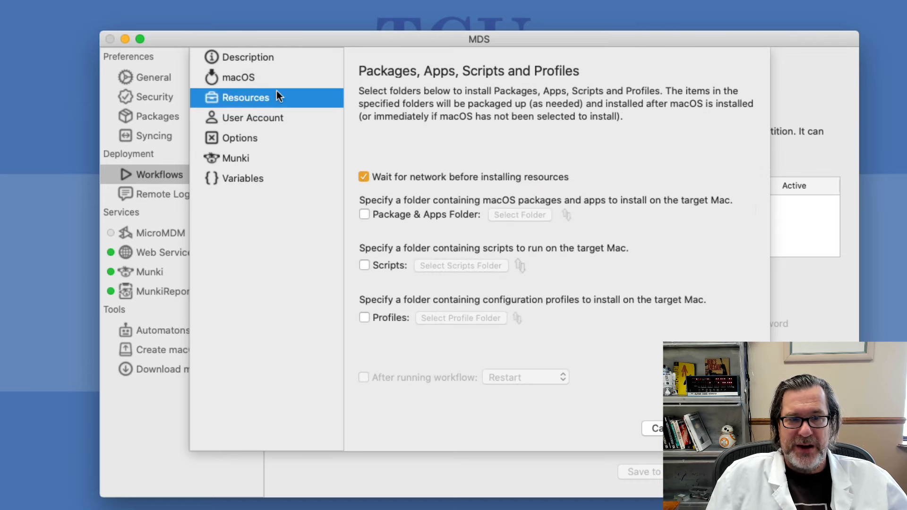
Enable the Package & Apps Folder using Resources/Packages
{"action": "left_click", "coordinate": [405, 218]}
{"action": "left_click", "coordinate": [531, 214]}
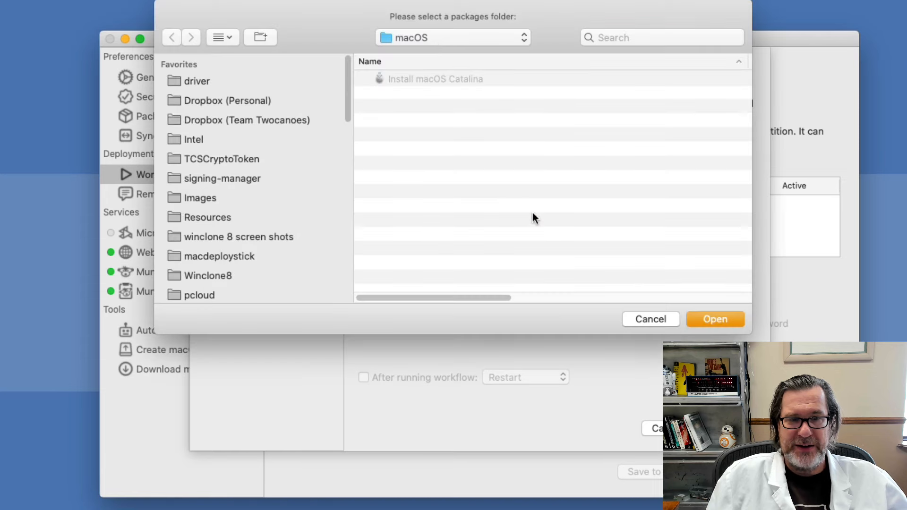
{"action": "left_click", "coordinate": [437, 41]}
{"action": "left_click", "coordinate": [438, 53]}
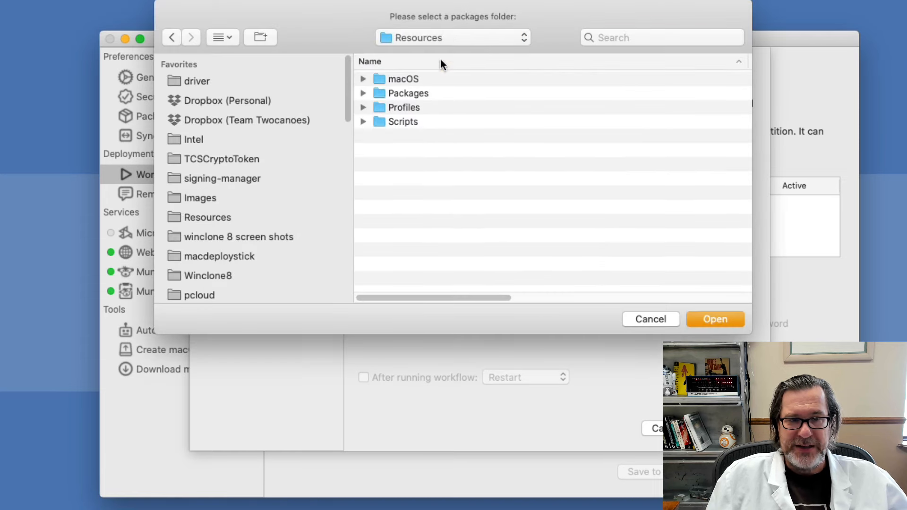
{"action": "double_click", "coordinate": [415, 93]}
{"action": "left_click", "coordinate": [704, 318]}
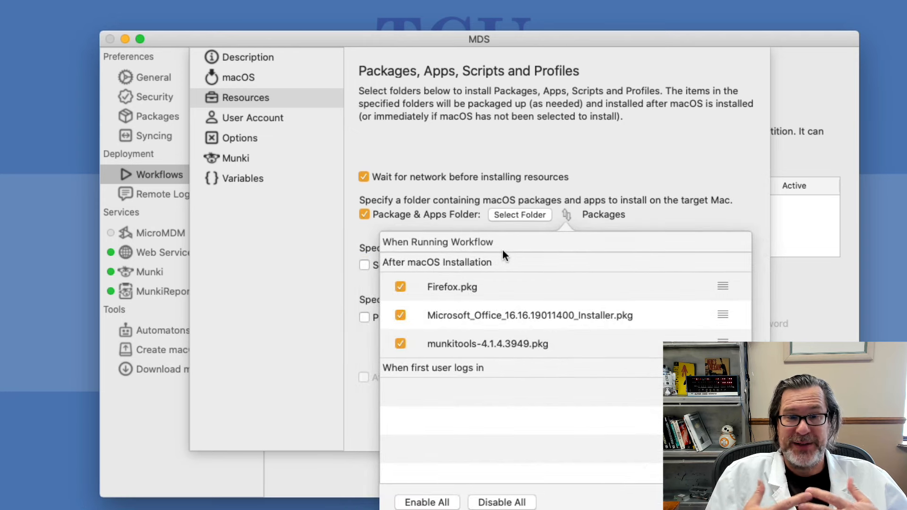
Order the packages to install after macOS as munkitools, Microsoft Office, then Firefox
{"action": "left_click_drag", "start_coordinate": [455, 286], "coordinate": [464, 329]}
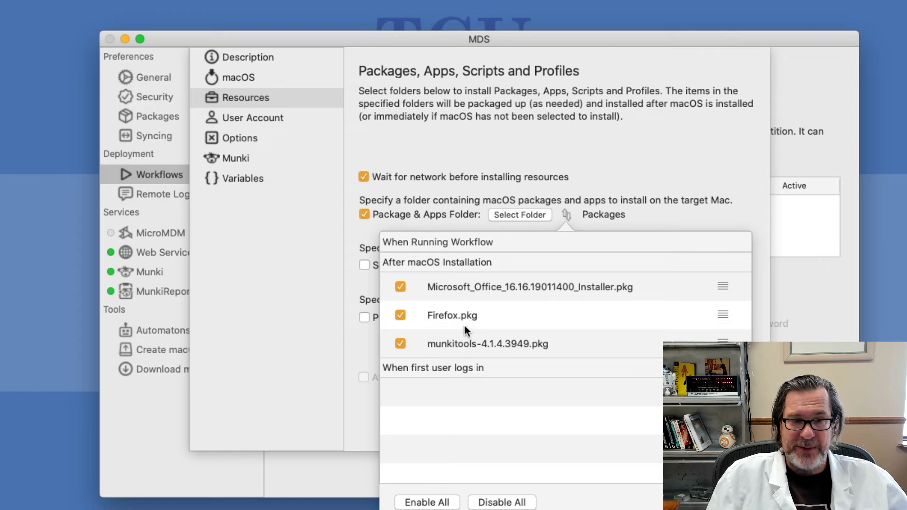
{"action": "left_click_drag", "start_coordinate": [460, 287], "coordinate": [462, 351]}
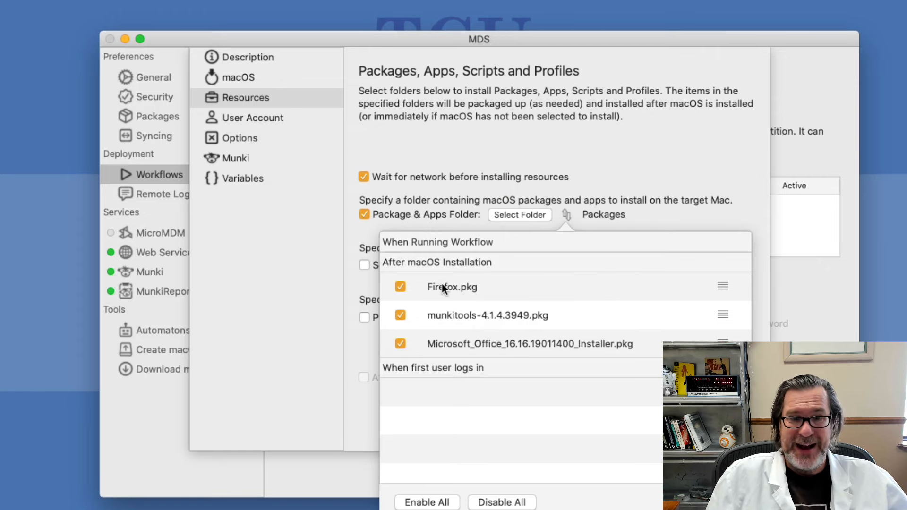
{"action": "left_click_drag", "start_coordinate": [441, 283], "coordinate": [461, 400]}
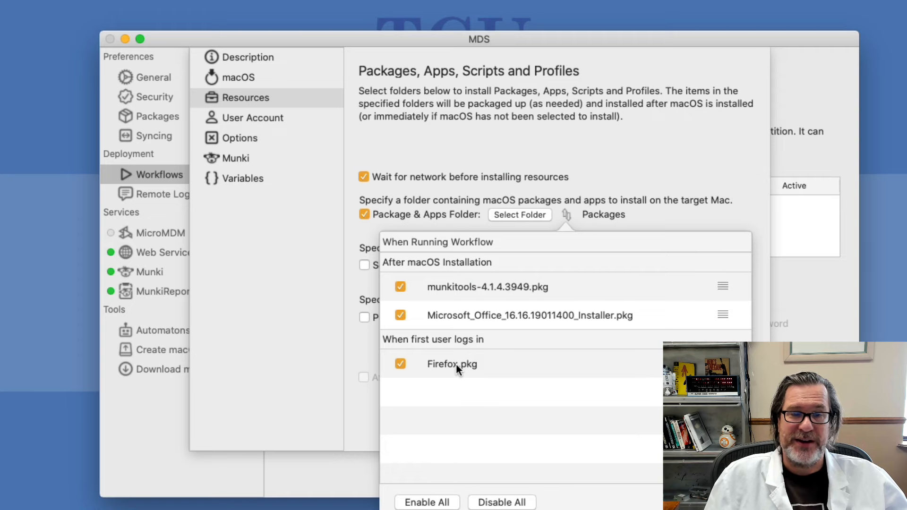
{"action": "left_click_drag", "start_coordinate": [455, 364], "coordinate": [461, 310]}
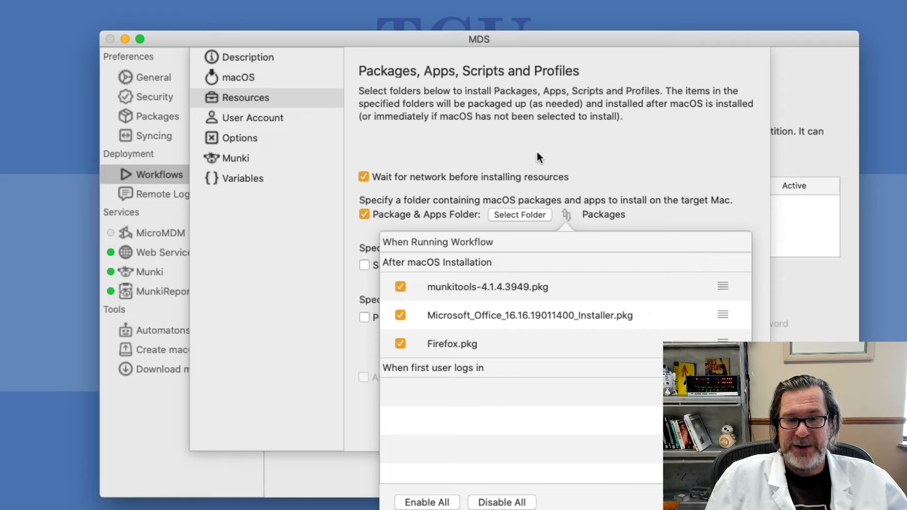
{"action": "left_click", "coordinate": [556, 99]}
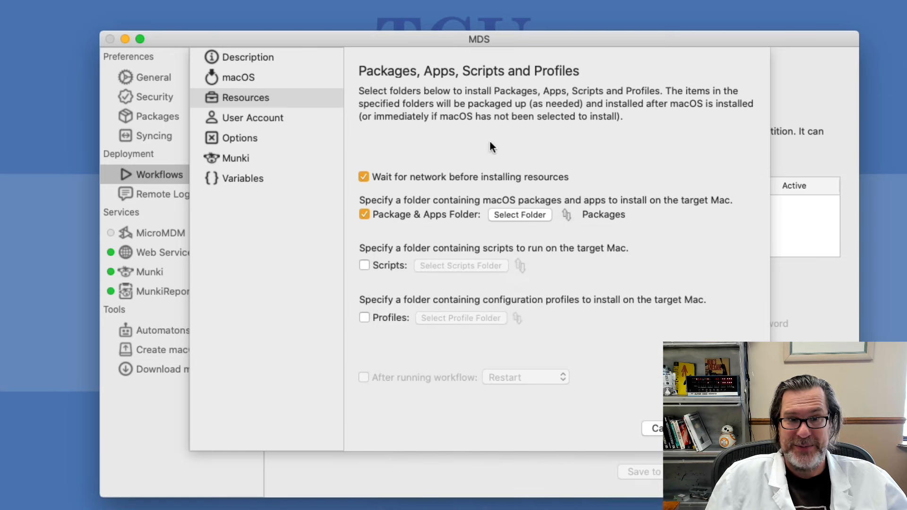
Enable the scripts folder using Resources/Scripts
{"action": "left_click", "coordinate": [390, 261]}
{"action": "left_click", "coordinate": [427, 264]}
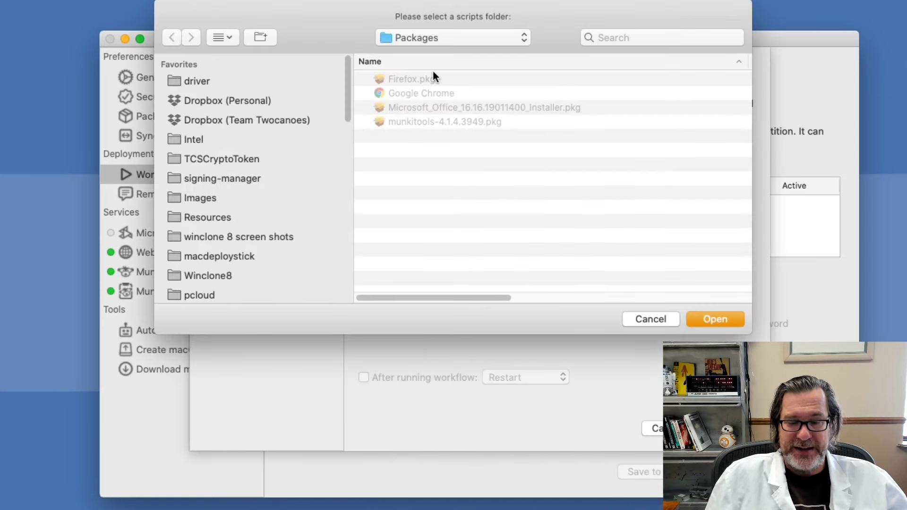
{"action": "double_click", "coordinate": [404, 120]}
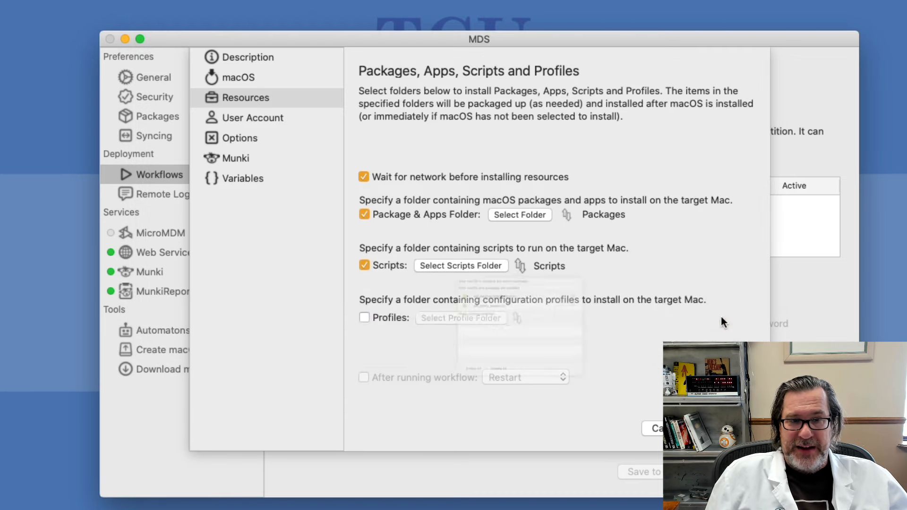
{"action": "left_click", "coordinate": [716, 319]}
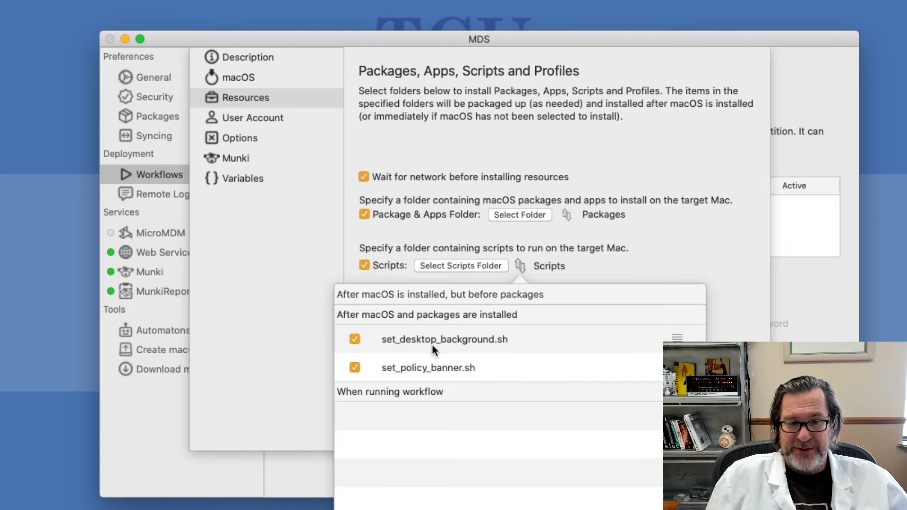
{"action": "left_click", "coordinate": [688, 135]}
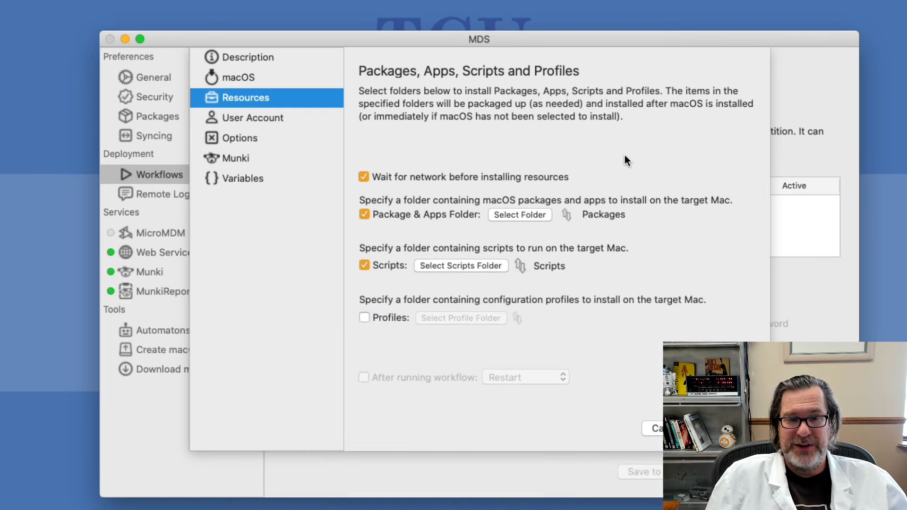
Enable configuration profiles using the Resources/Profiles folder
{"action": "left_click", "coordinate": [372, 322]}
{"action": "left_click", "coordinate": [444, 315]}
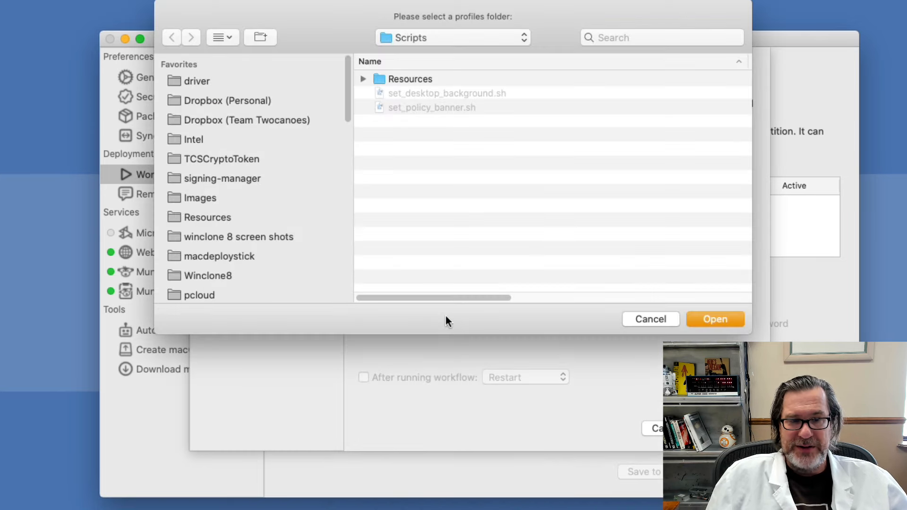
{"action": "left_click", "coordinate": [426, 40]}
{"action": "left_click", "coordinate": [426, 52]}
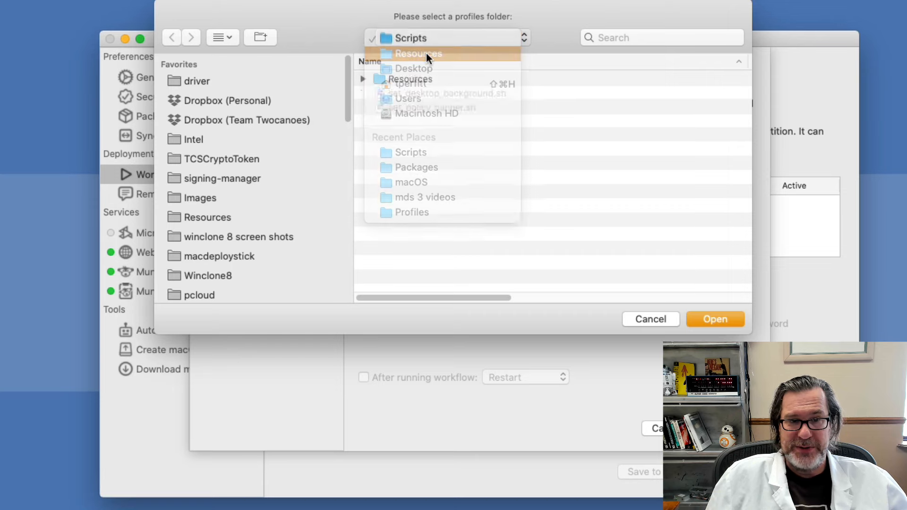
{"action": "double_click", "coordinate": [408, 105]}
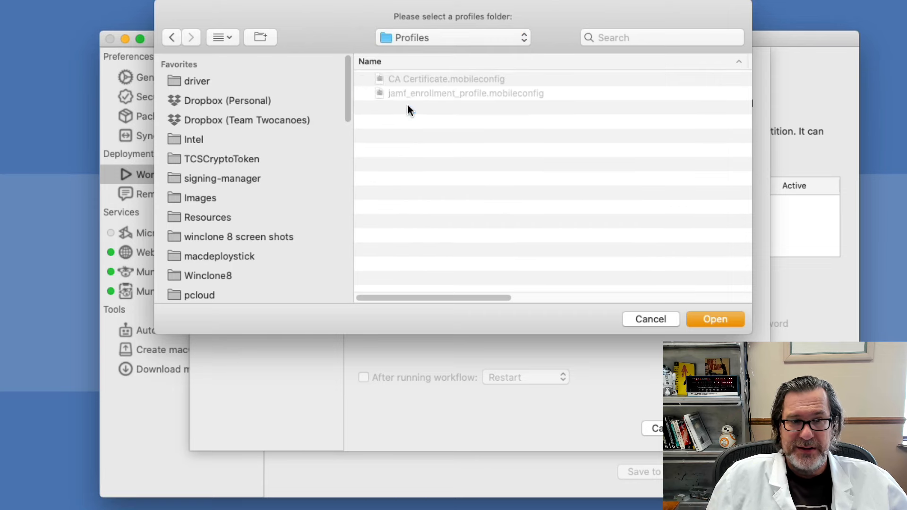
{"action": "left_click", "coordinate": [707, 325]}
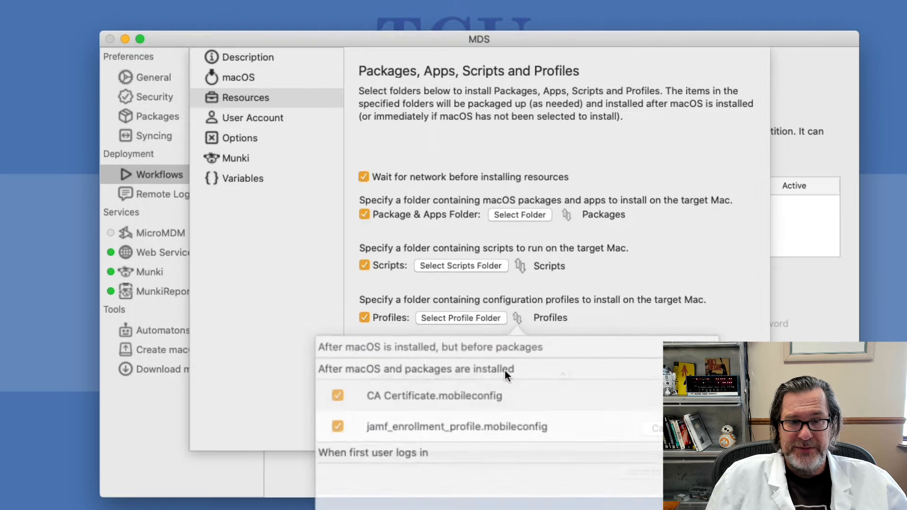
{"action": "left_click", "coordinate": [669, 295]}
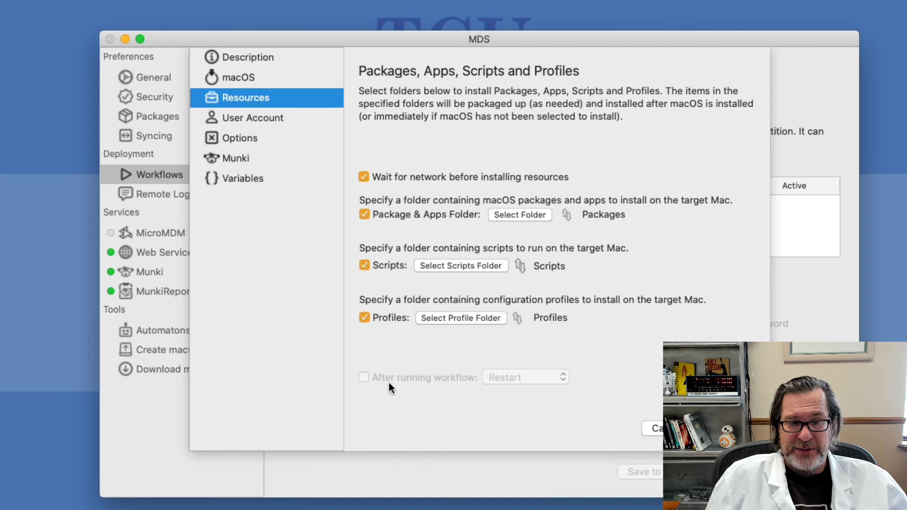
Add a local user 'tcadmin' with a password and permission to administer the computer
{"action": "left_click", "coordinate": [231, 114]}
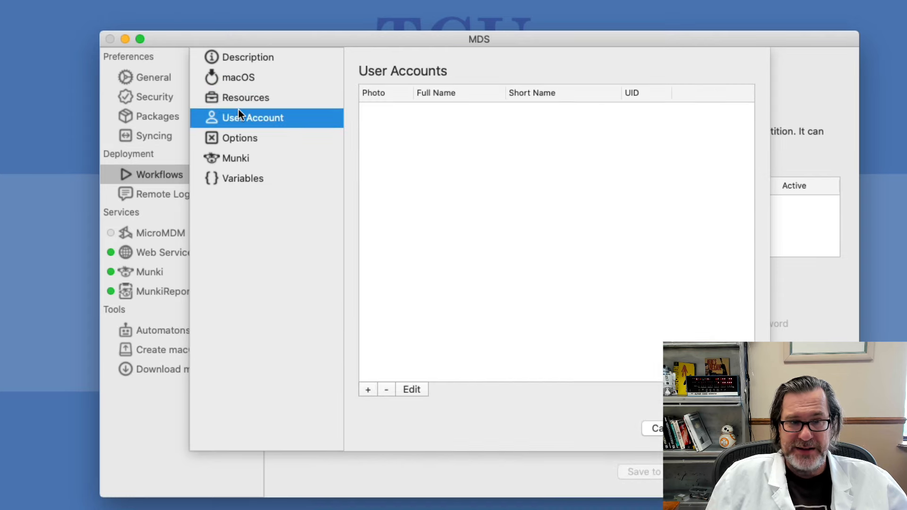
{"action": "left_click", "coordinate": [368, 390]}
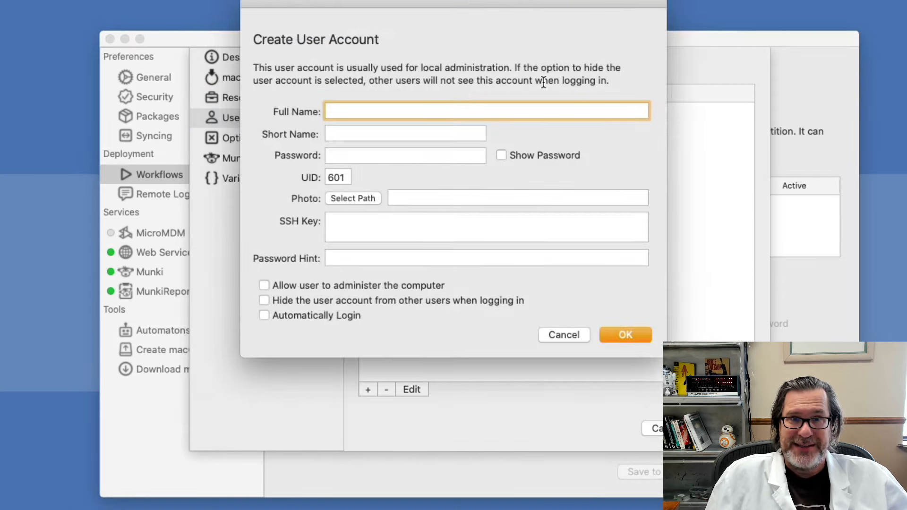
{"action": "type", "text": "tcadmin"}
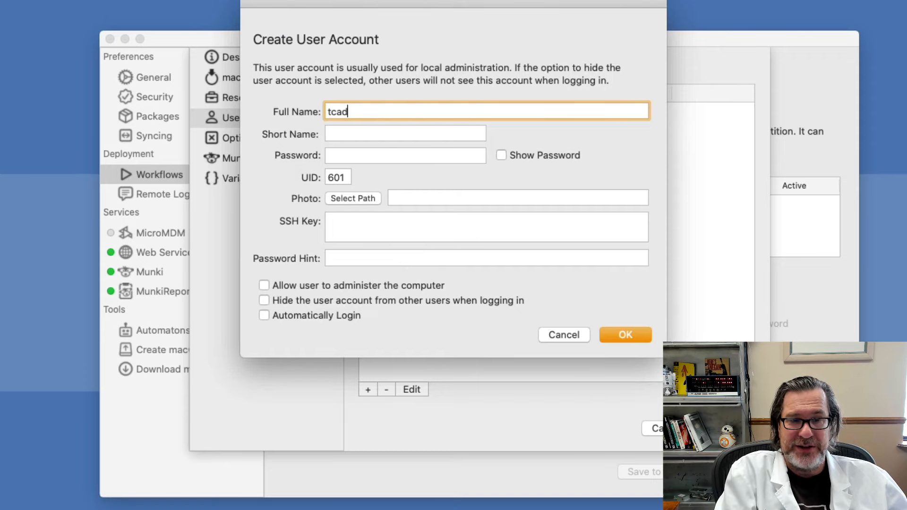
{"action": "key", "text": "Tab"}
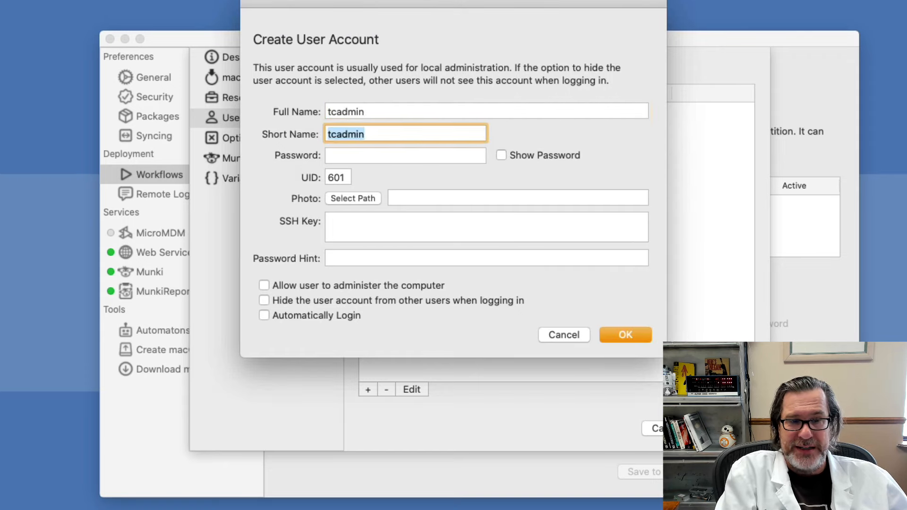
{"action": "key", "text": "Tab"}
{"action": "type", "text": "••••••••••"}
{"action": "key", "text": "Tab"}
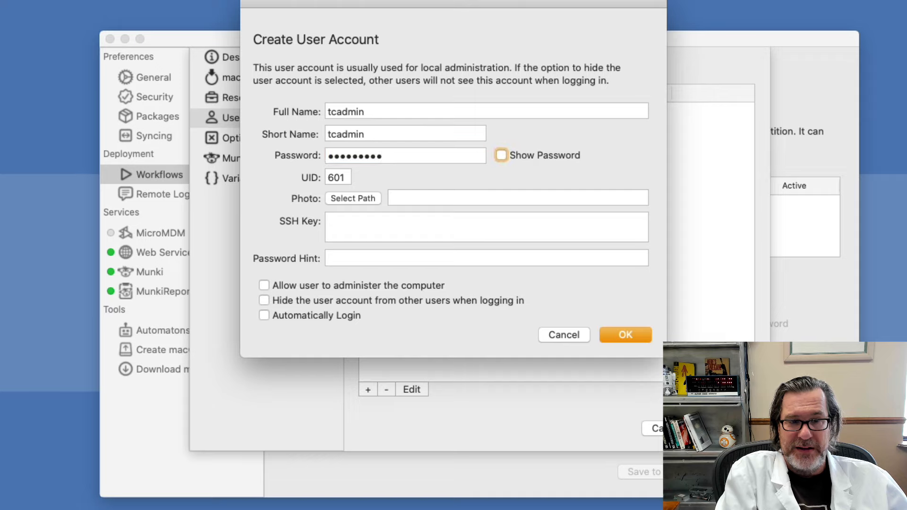
{"action": "left_click", "coordinate": [553, 150]}
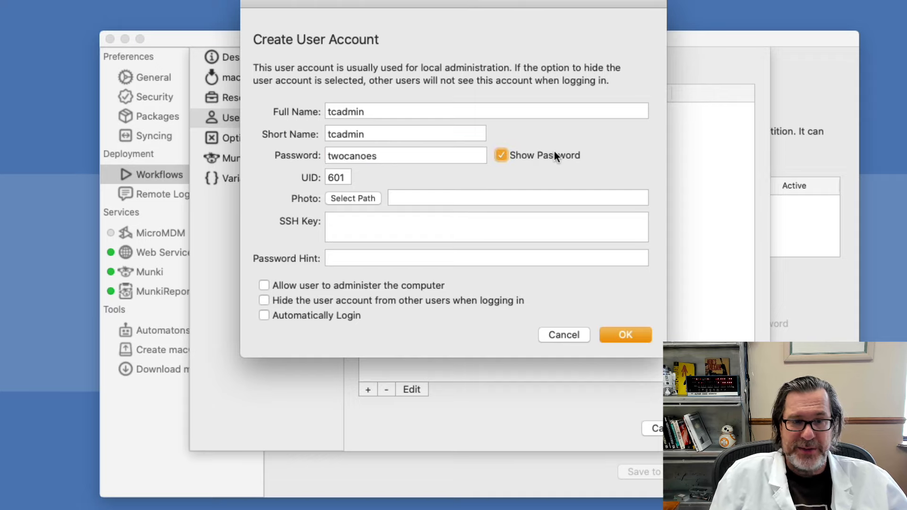
{"action": "left_click", "coordinate": [553, 151]}
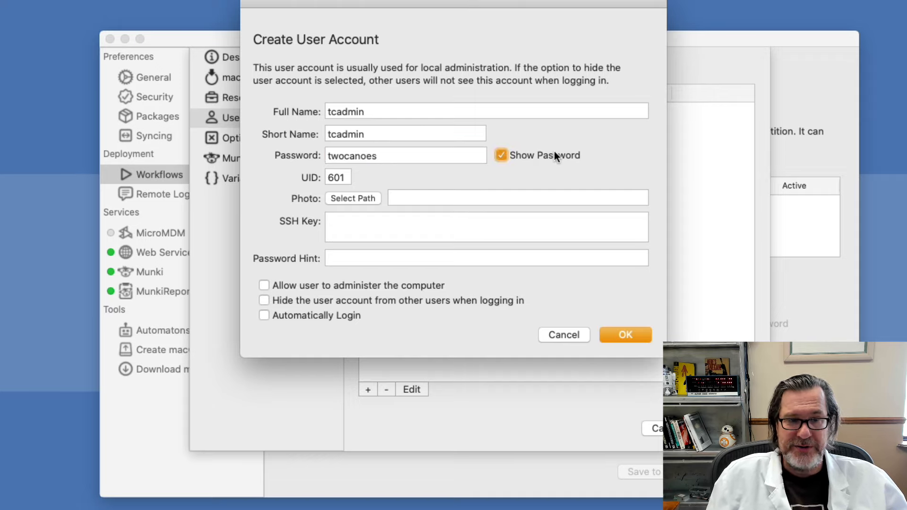
{"action": "left_click", "coordinate": [395, 282]}
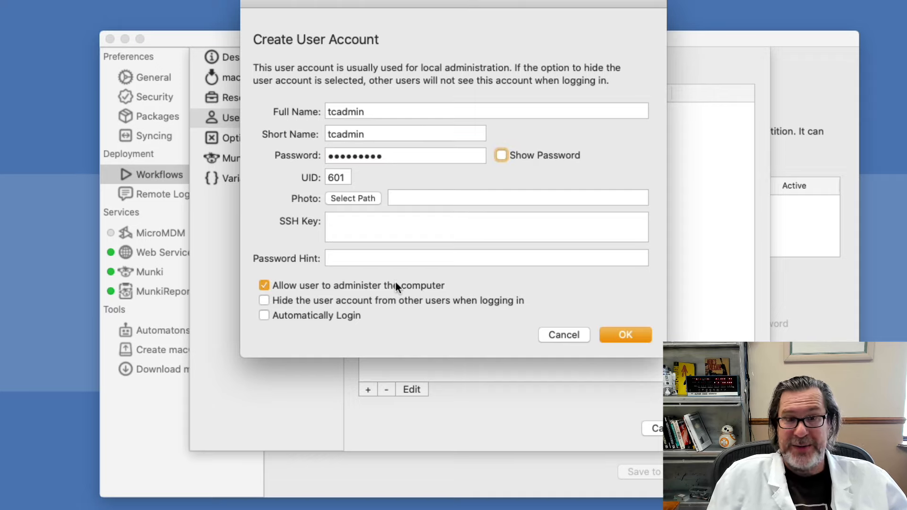
{"action": "left_click", "coordinate": [619, 333]}
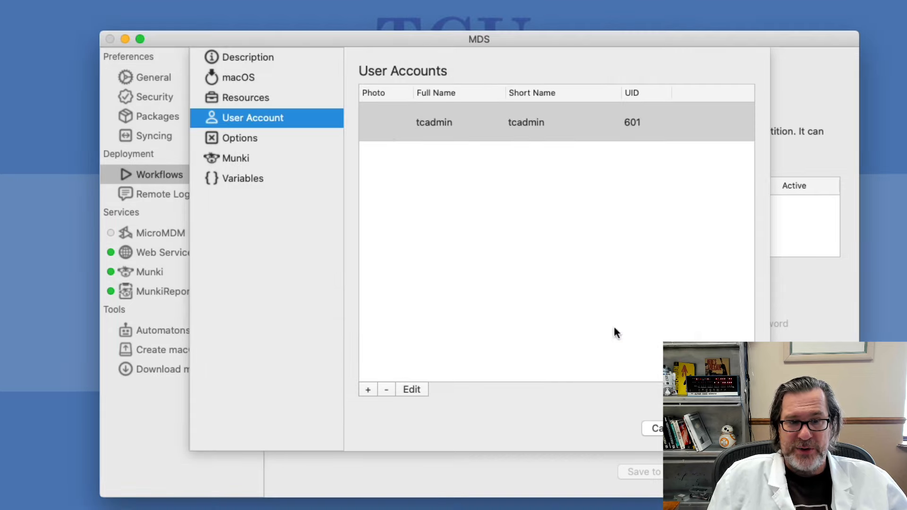
In the target Mac options, join the Luna5 WiFi network with its password
{"action": "left_click", "coordinate": [258, 148]}
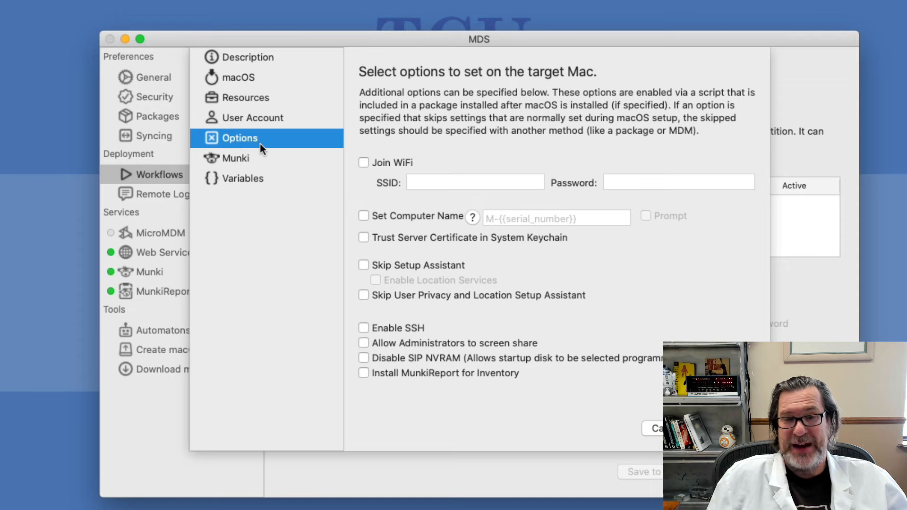
{"action": "left_click", "coordinate": [392, 163]}
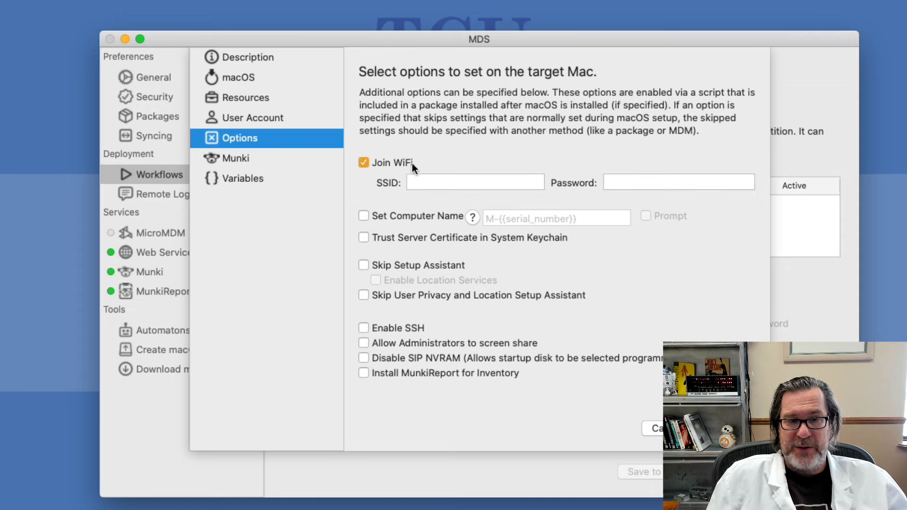
{"action": "left_click", "coordinate": [459, 181]}
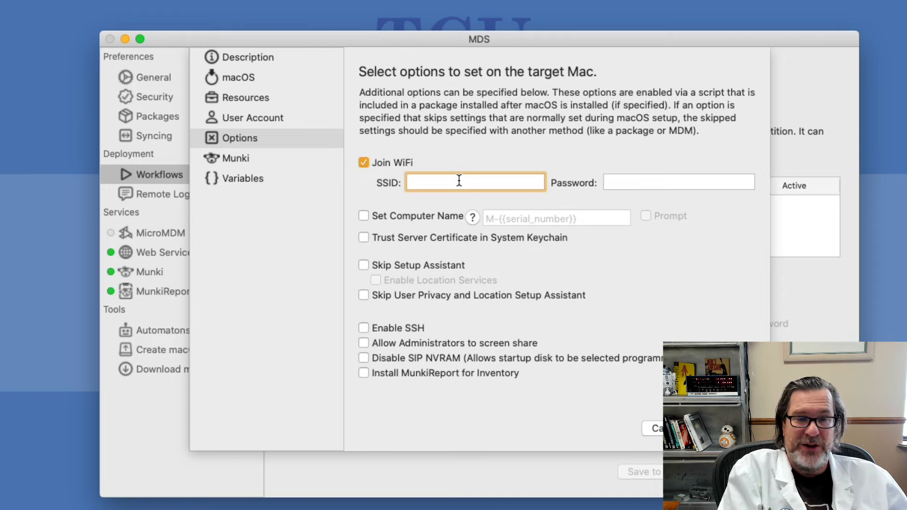
{"action": "type", "text": "G"}
{"action": "key", "text": "BackSpace"}
{"action": "type", "text": "Europa"}
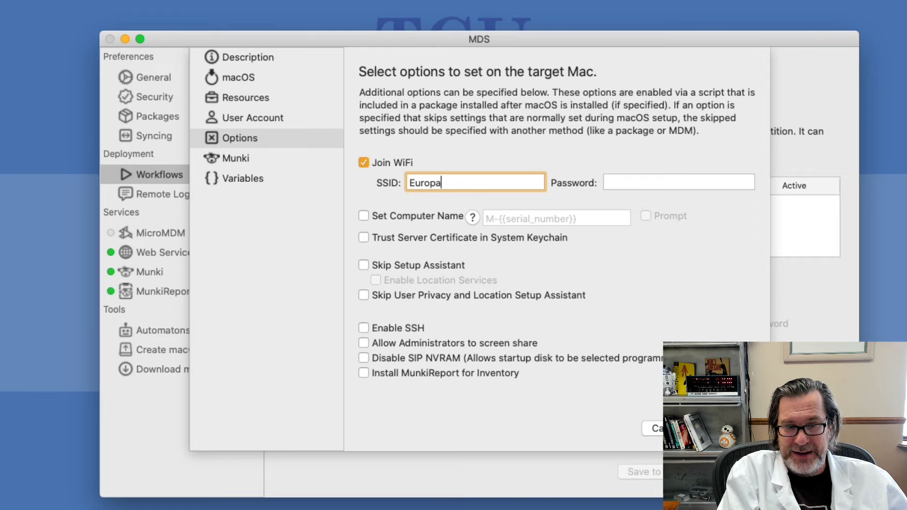
{"action": "key", "text": "super+a"}
{"action": "type", "text": "Luna"}
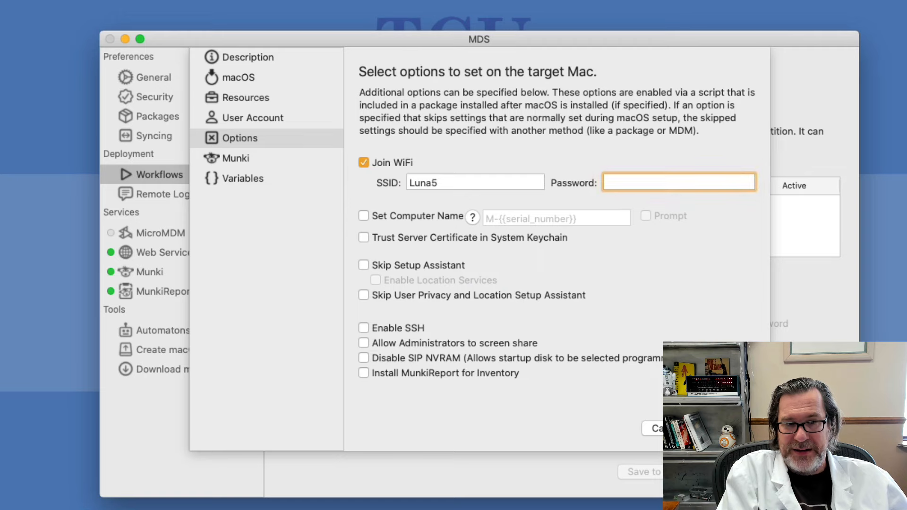
{"action": "type", "text": "•••••••••••"}
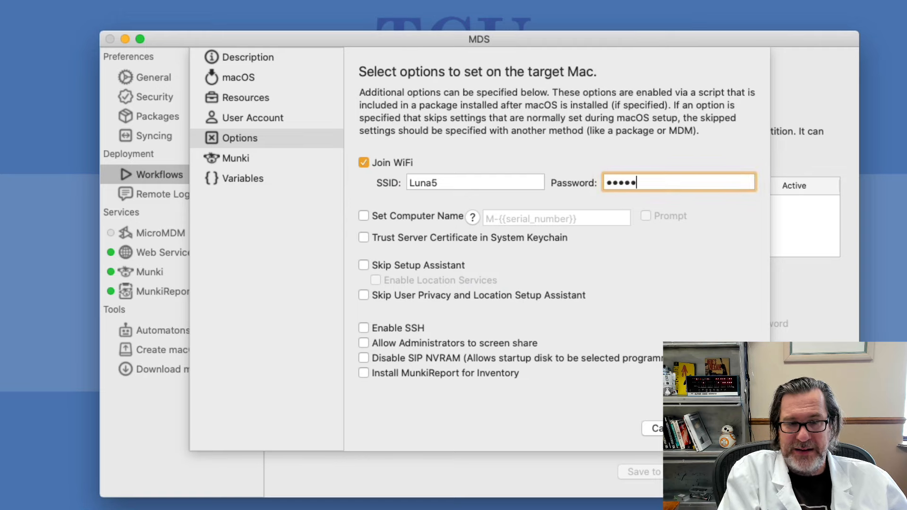
{"action": "type", "text": "•"}
{"action": "key", "text": "Tab"}
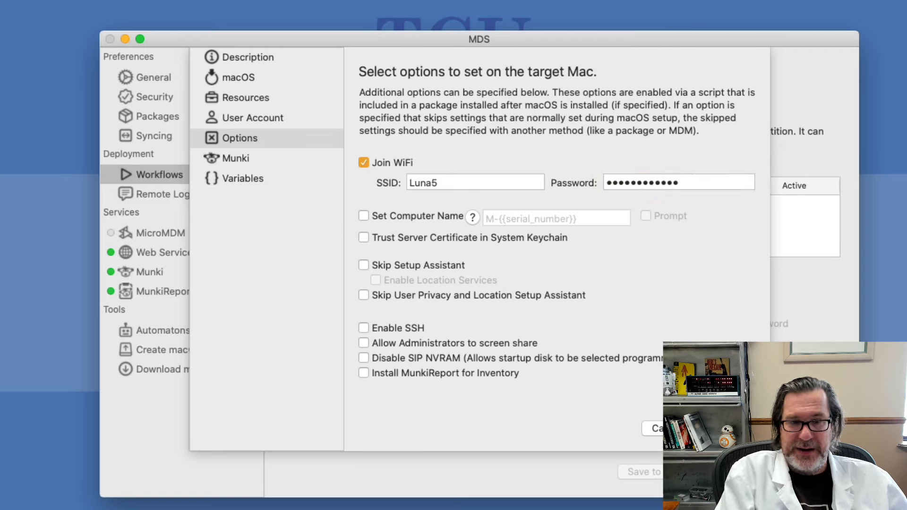
Set the computer name pattern to M-{{serial_number}}
{"action": "key", "text": "space"}
{"action": "left_click", "coordinate": [490, 218]}
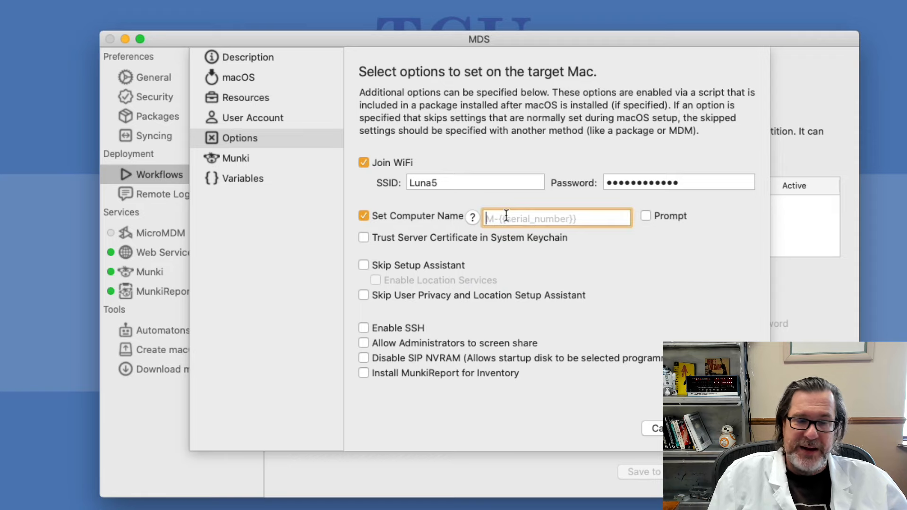
{"action": "type", "text": "M-{{"}
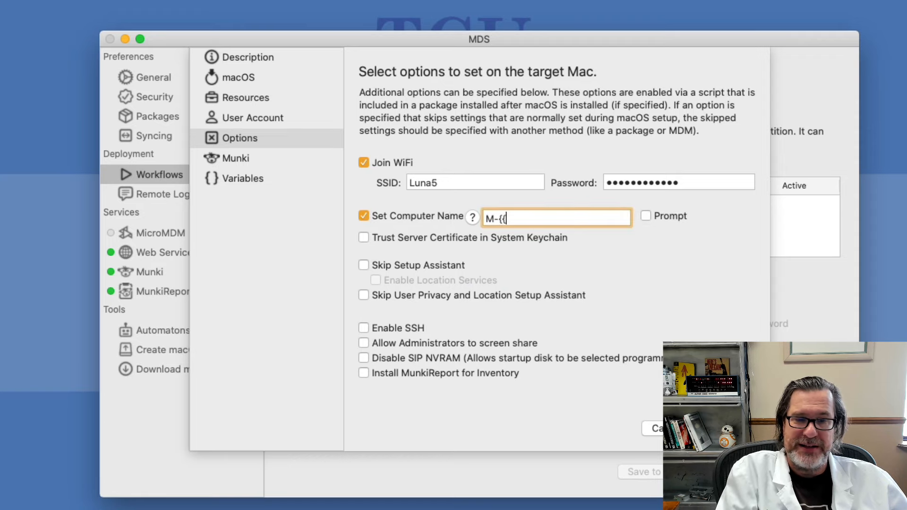
{"action": "type", "text": "serial_number"}
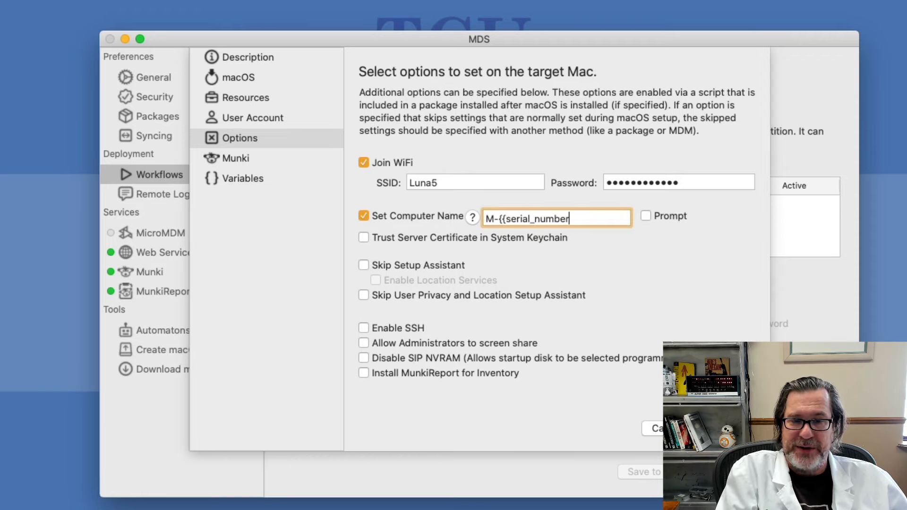
{"action": "type", "text": "}}"}
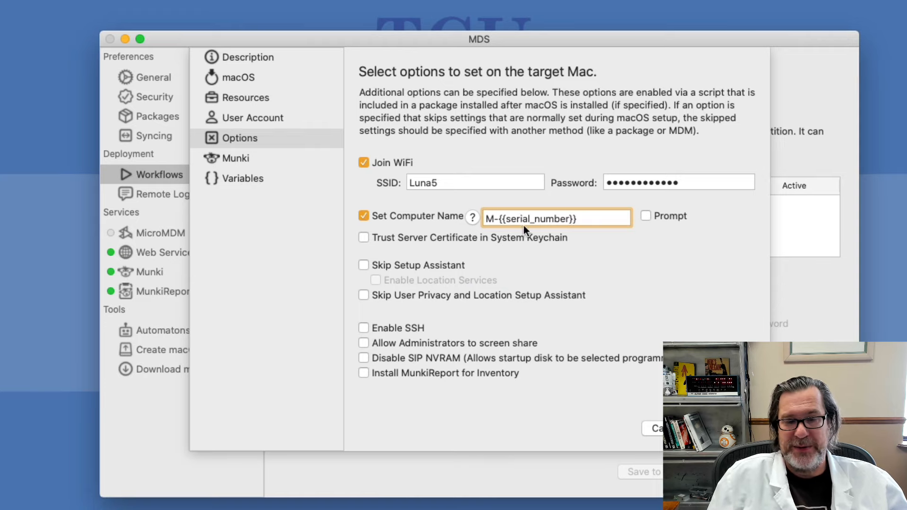
{"action": "left_click", "coordinate": [471, 217]}
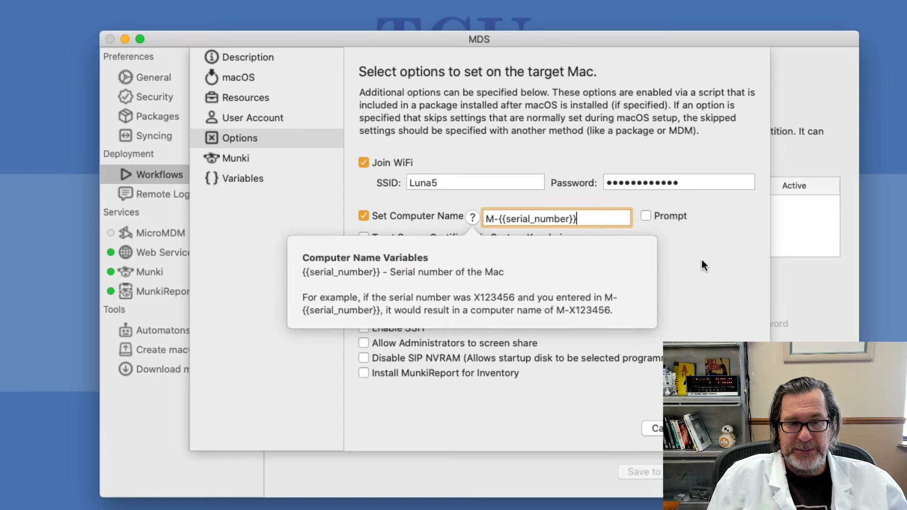
{"action": "left_click", "coordinate": [699, 288]}
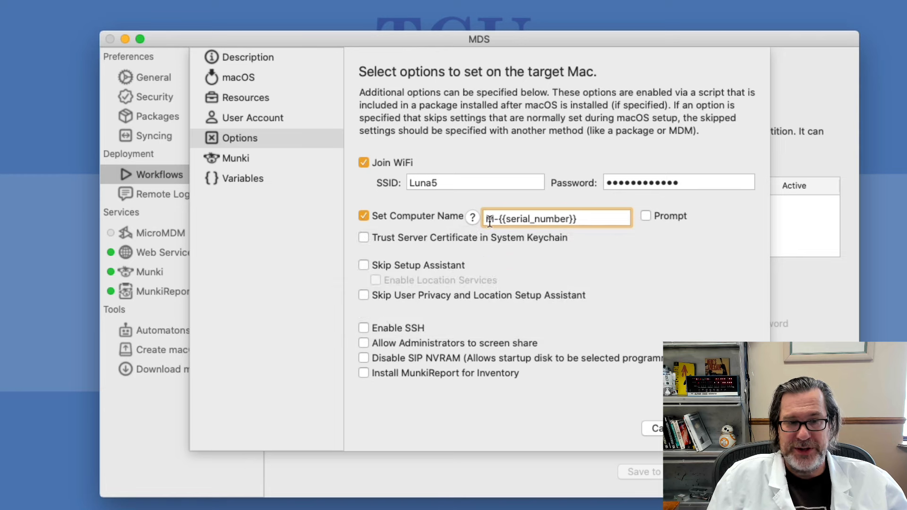
Trust the server certificate, skip Setup Assistant screens, enable SSH, admin screen sharing, and Munki client configuration
{"action": "left_click", "coordinate": [417, 237]}
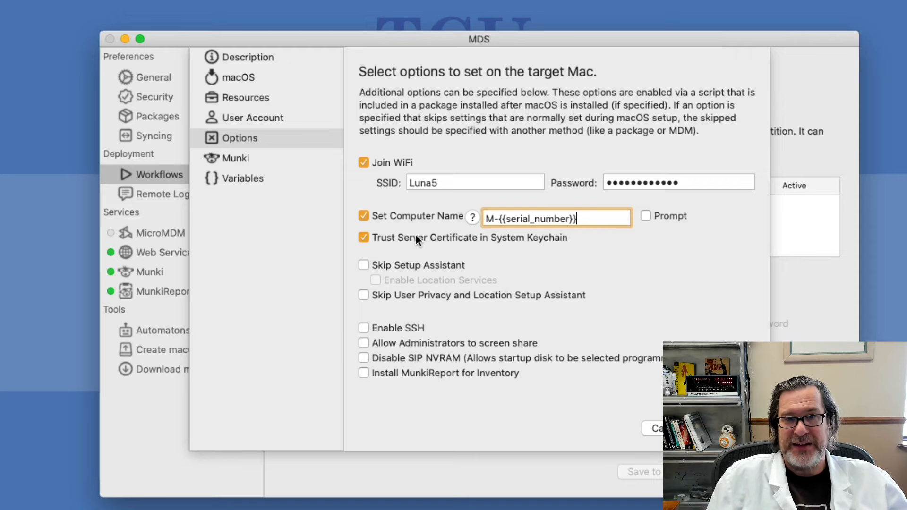
{"action": "left_click", "coordinate": [407, 266]}
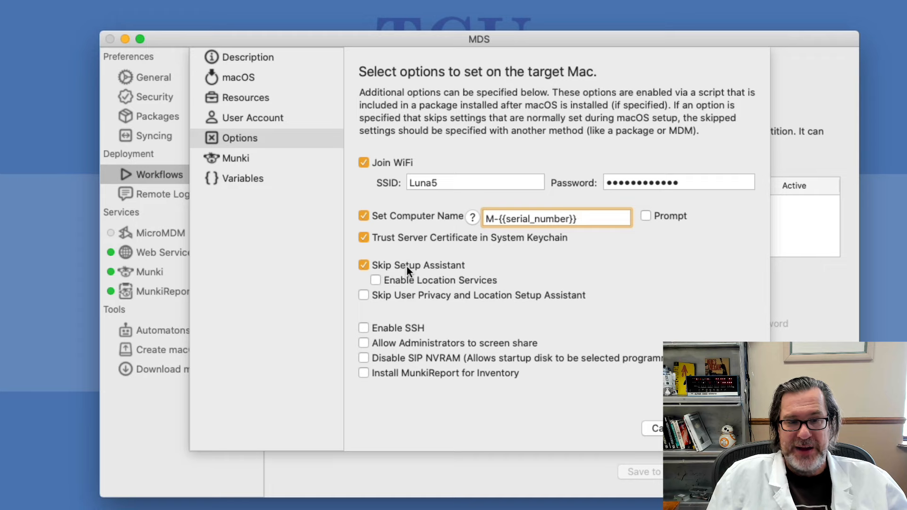
{"action": "left_click", "coordinate": [407, 282]}
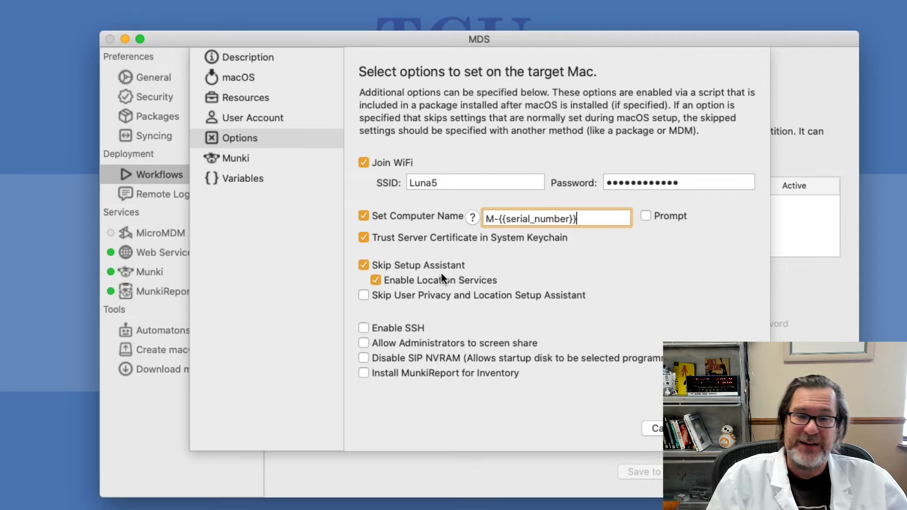
{"action": "left_click", "coordinate": [411, 292]}
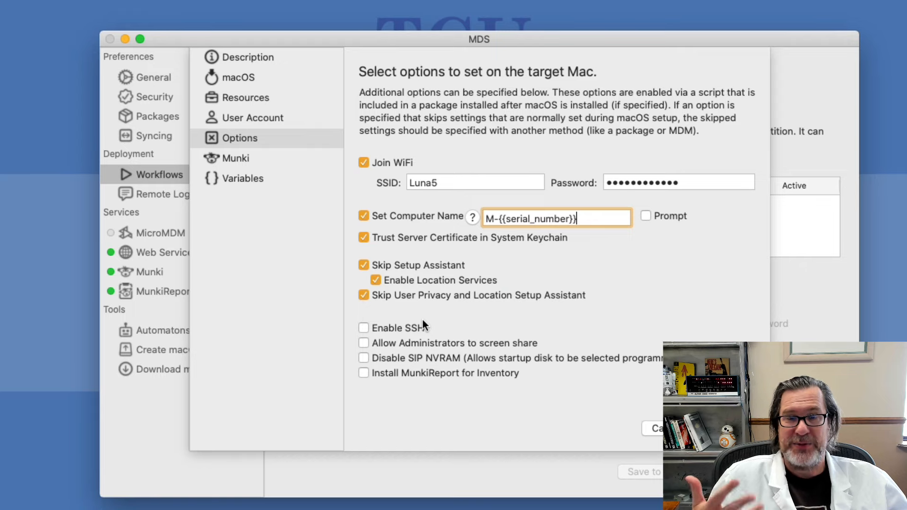
{"action": "left_click", "coordinate": [401, 324]}
{"action": "left_click", "coordinate": [408, 341]}
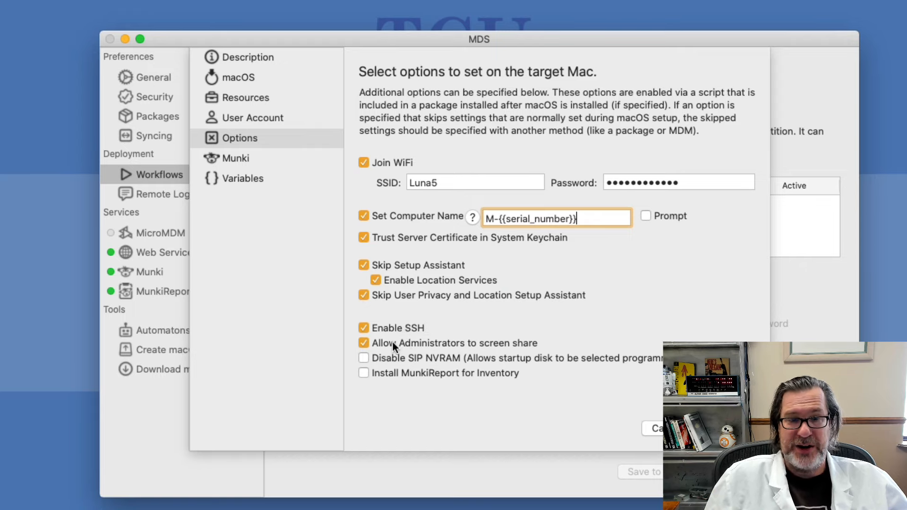
{"action": "left_click", "coordinate": [252, 160]}
{"action": "left_click", "coordinate": [422, 152]}
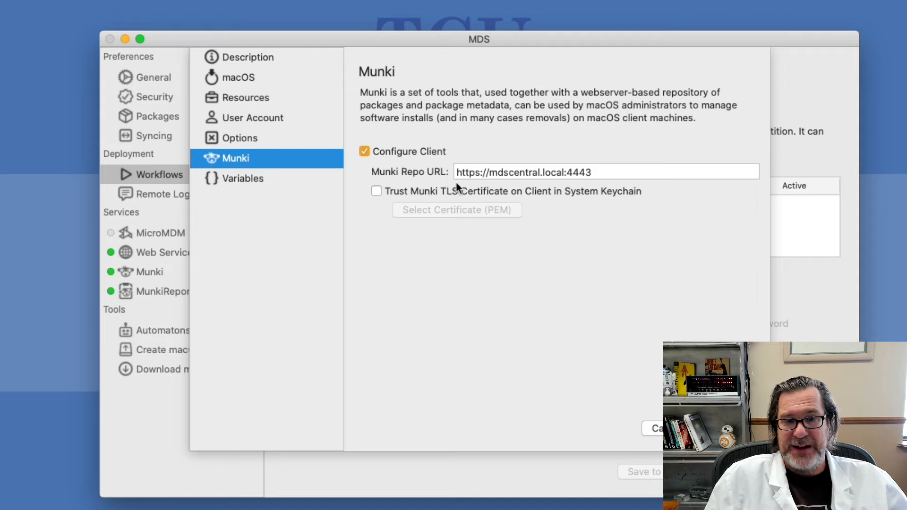
Edit the Munki repo URL, then save the workflow options and close the editor
{"action": "left_click", "coordinate": [576, 171]}
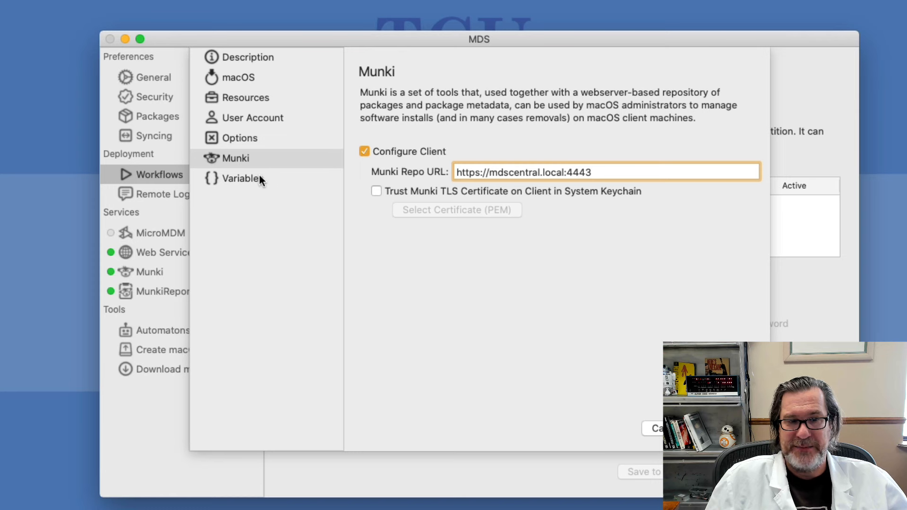
{"action": "left_click", "coordinate": [258, 143]}
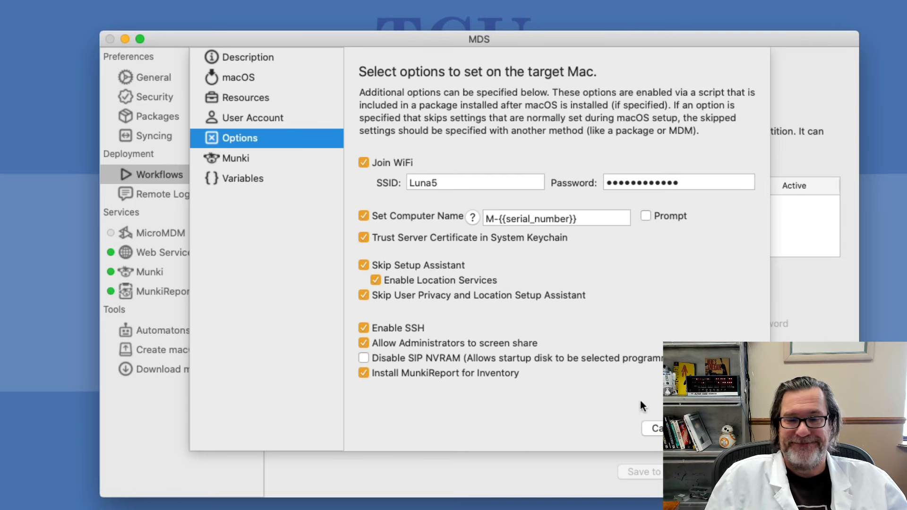
{"action": "left_click", "coordinate": [727, 428]}
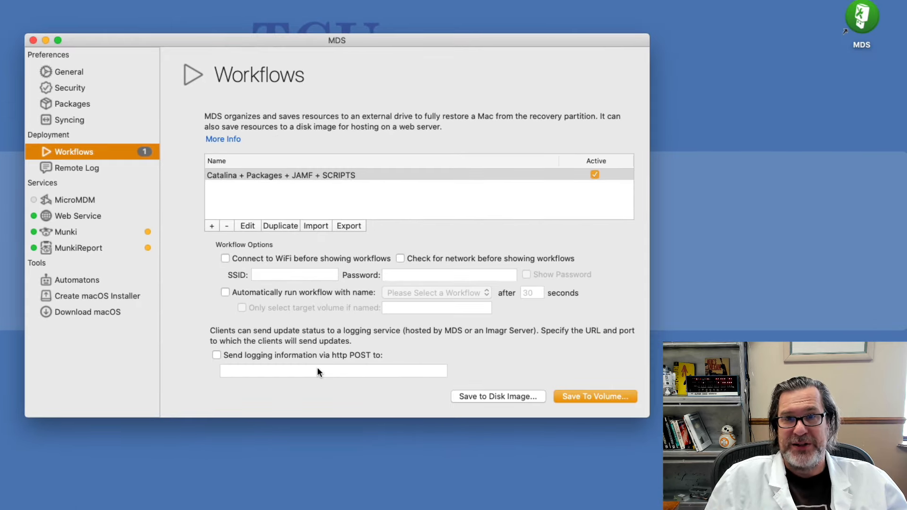
Require WiFi and network checks, joining the Luna5 network with its password
{"action": "left_click", "coordinate": [294, 258]}
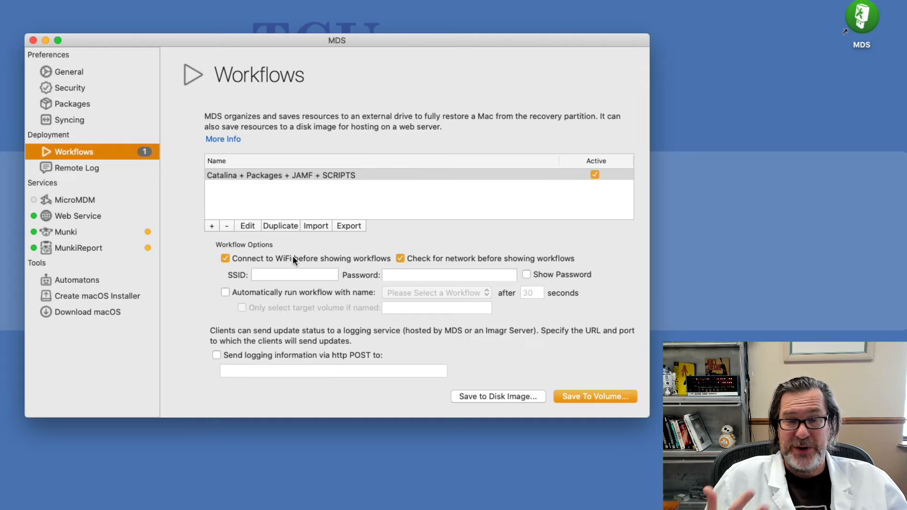
{"action": "left_click", "coordinate": [276, 272]}
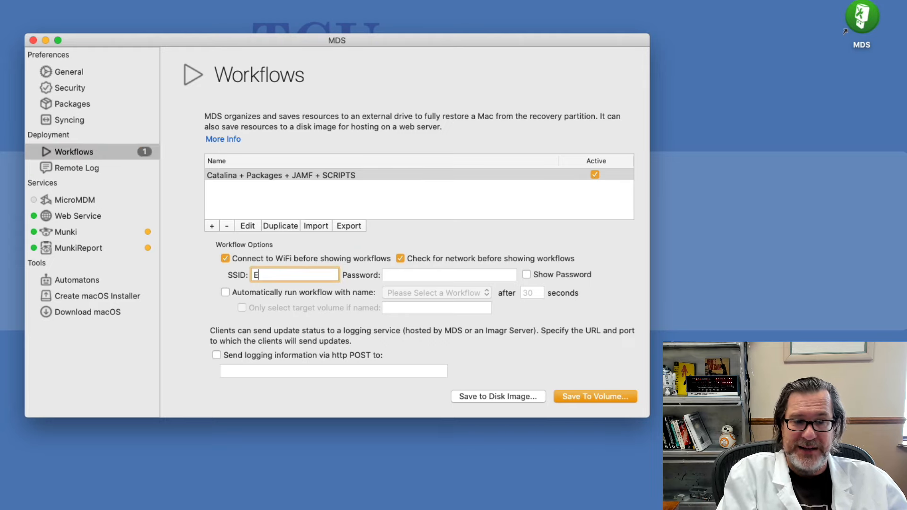
{"action": "type", "text": "L:"}
{"action": "key", "text": "BackSpace"}
{"action": "type", "text": "unka"}
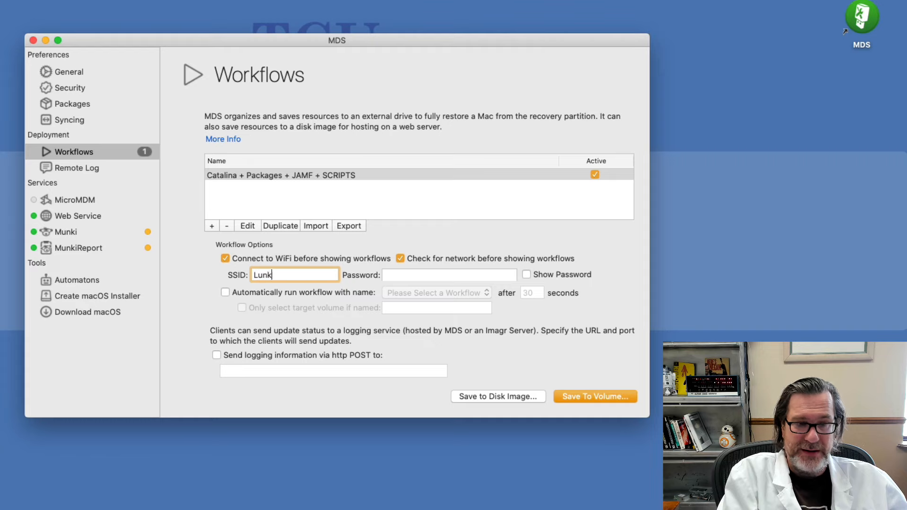
{"action": "key", "text": "BackSpace"}
{"action": "key", "text": "BackSpace"}
{"action": "type", "text": "a5"}
{"action": "key", "text": "Tab"}
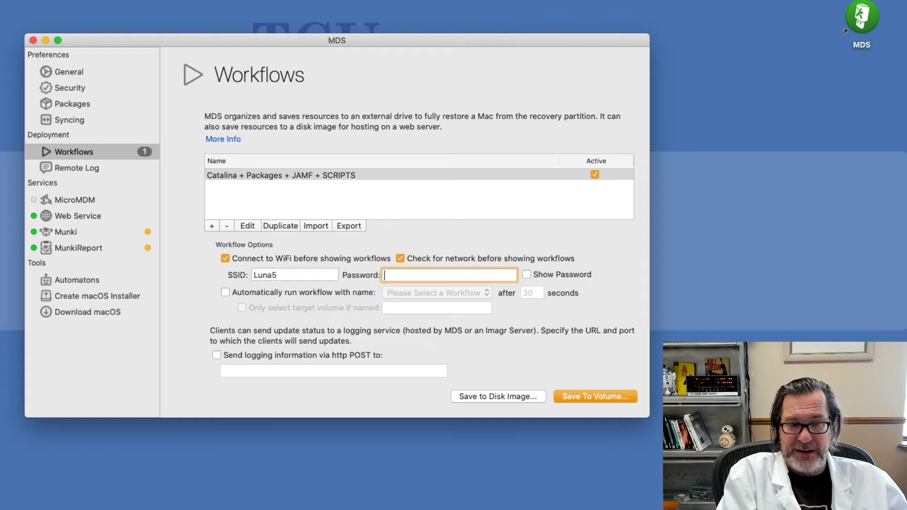
{"action": "type", "text": "••••••••"}
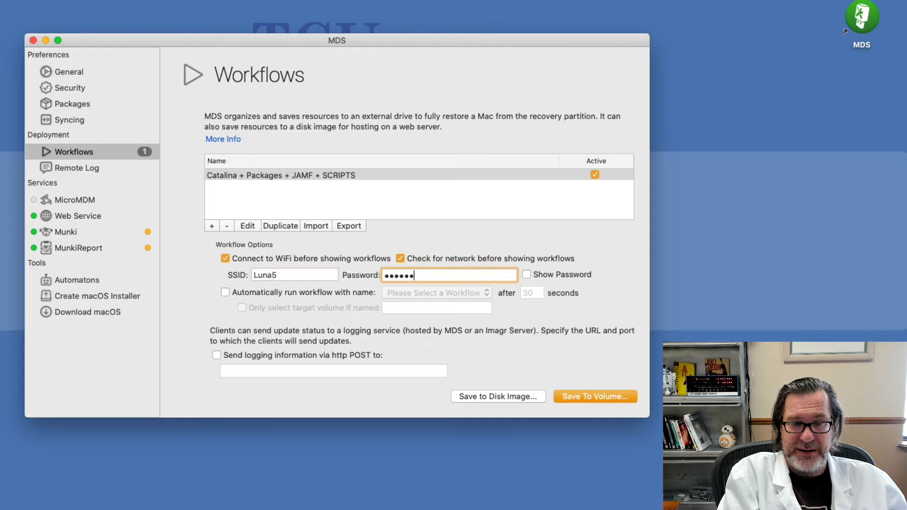
{"action": "type", "text": "••••"}
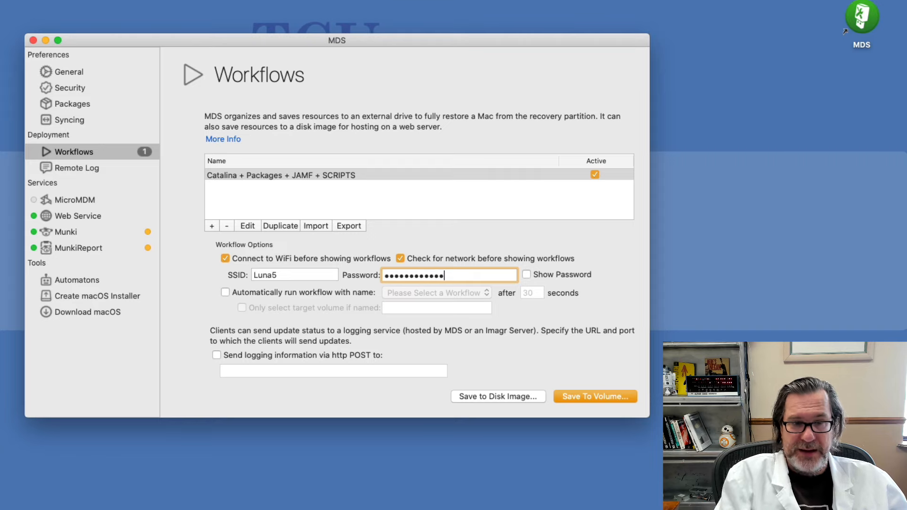
{"action": "key", "text": "super+a"}
Leave automatic workflow running off, send logs via HTTP POST, and open the Remote Log viewer
{"action": "left_click", "coordinate": [290, 293]}
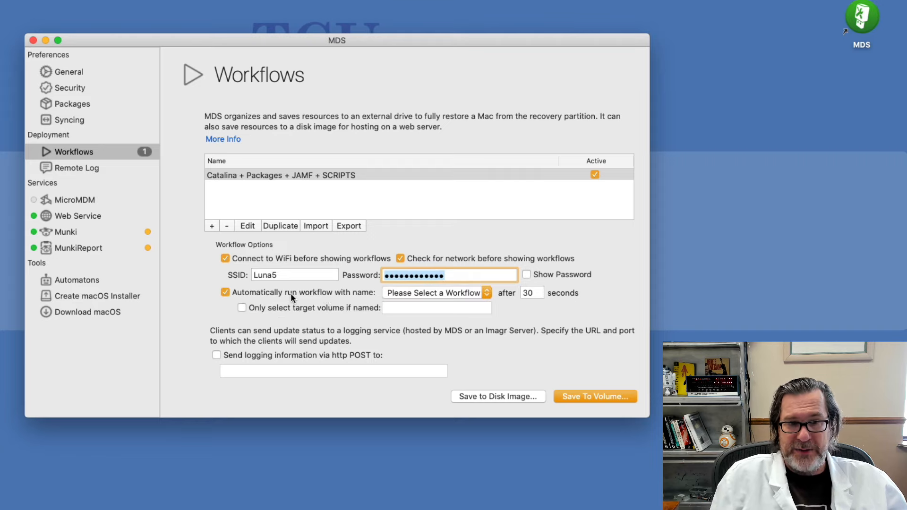
{"action": "left_click", "coordinate": [395, 290]}
{"action": "left_click", "coordinate": [304, 293]}
{"action": "left_click", "coordinate": [305, 293]}
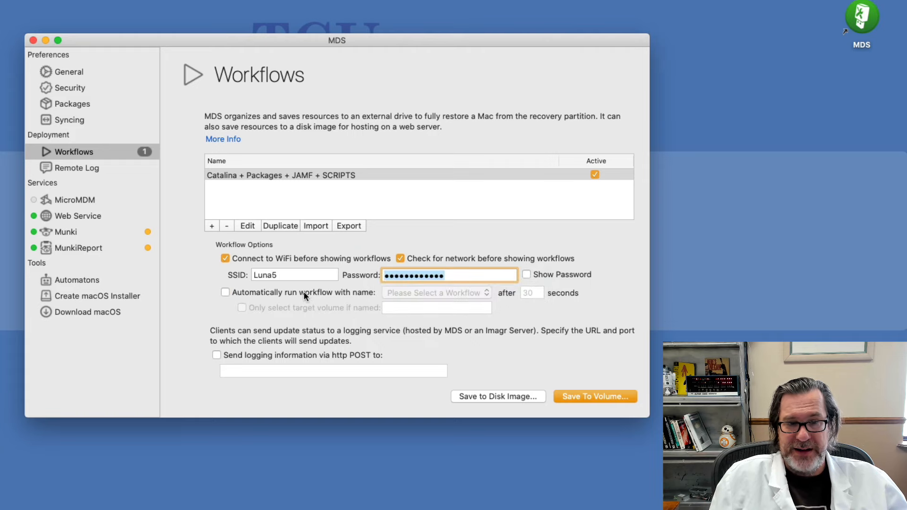
{"action": "left_click", "coordinate": [245, 356]}
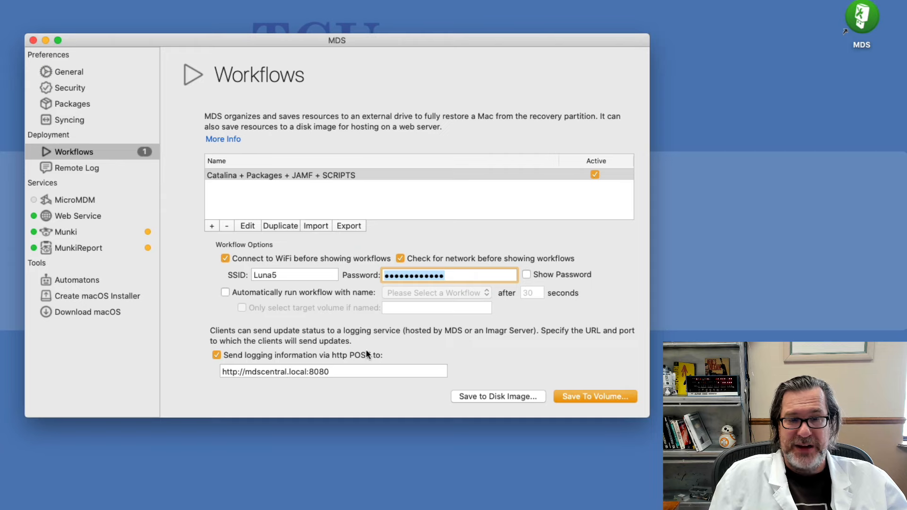
{"action": "left_click", "coordinate": [80, 171]}
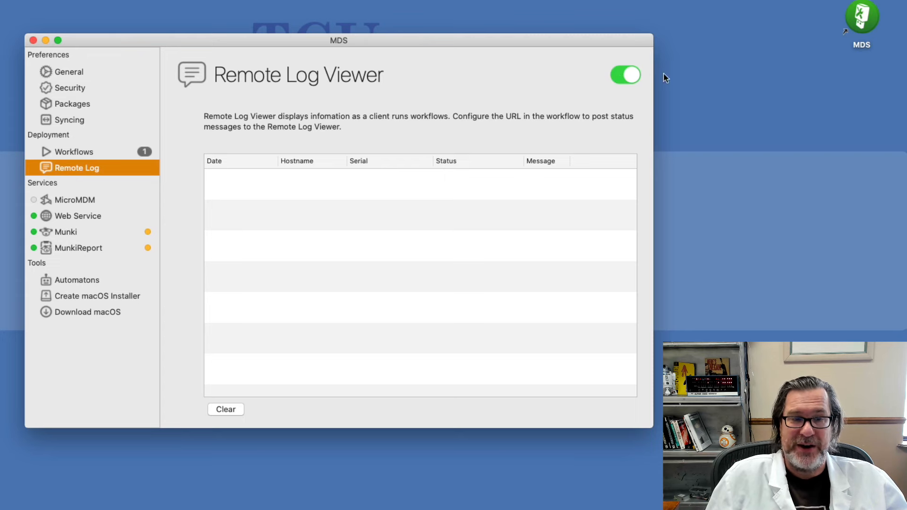
Return to Workflows and start saving the resources to an external volume
{"action": "left_click", "coordinate": [67, 154]}
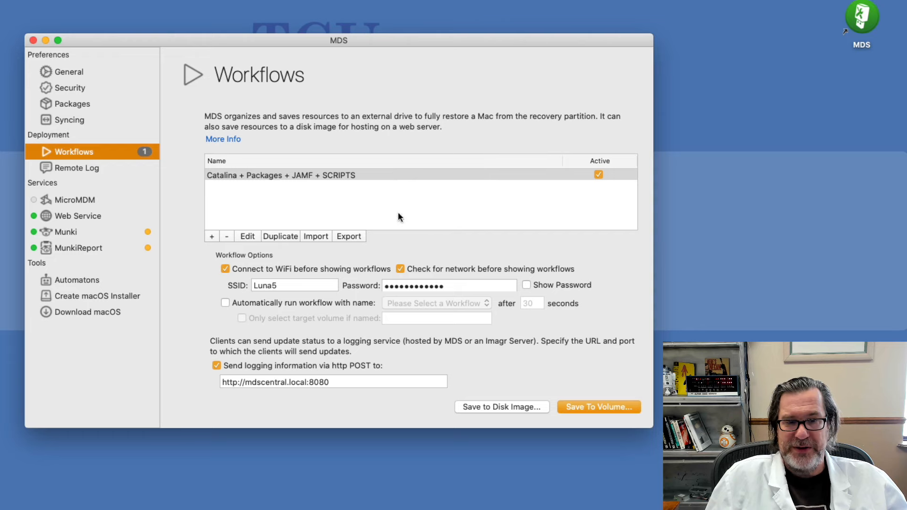
{"action": "left_click", "coordinate": [591, 409]}
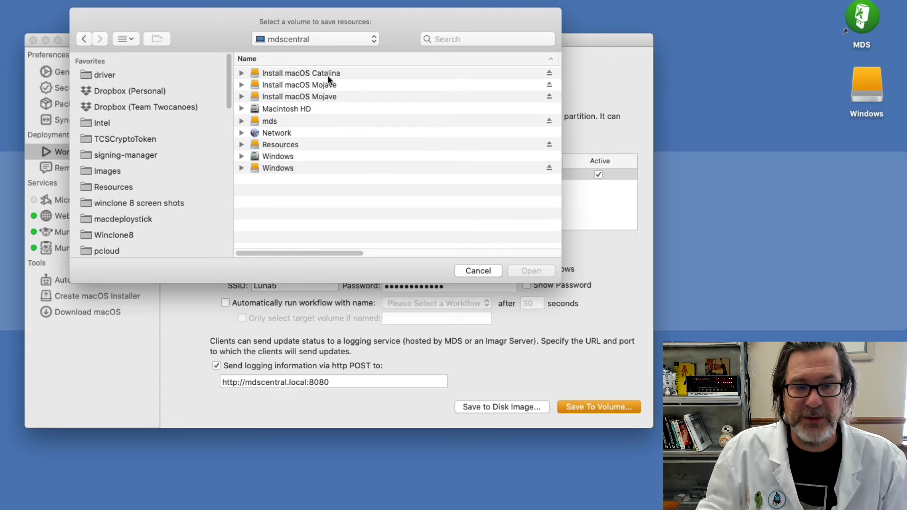
Save the resources into the mds volume, allowing Google Chrome.app to be repackaged and acknowledging the notices
{"action": "double_click", "coordinate": [278, 121]}
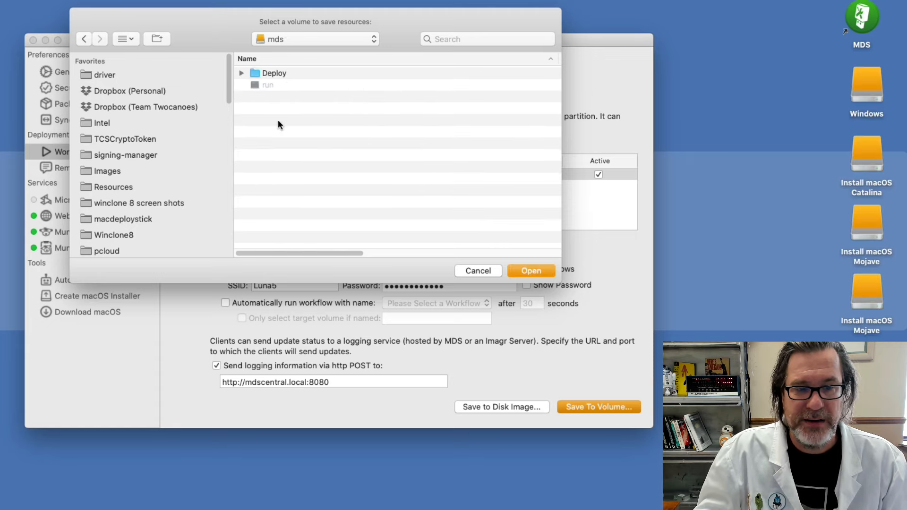
{"action": "left_click", "coordinate": [524, 268]}
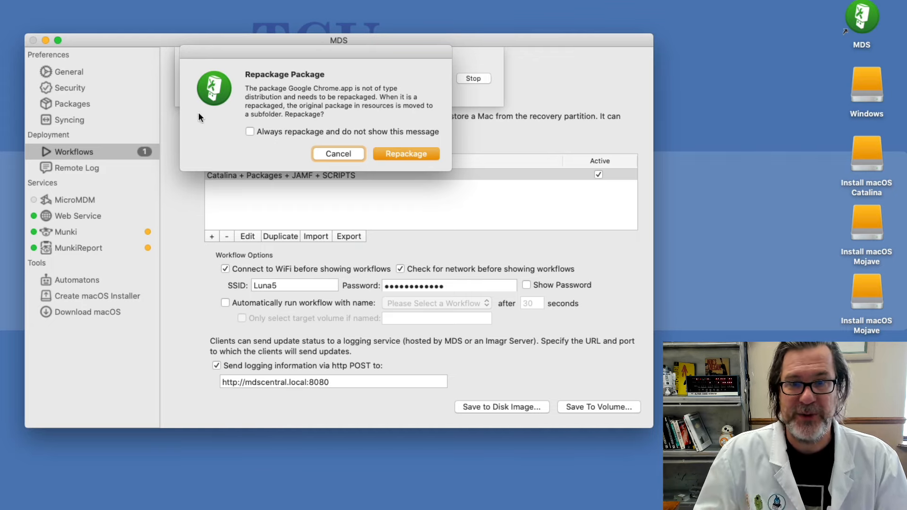
{"action": "left_click", "coordinate": [405, 154]}
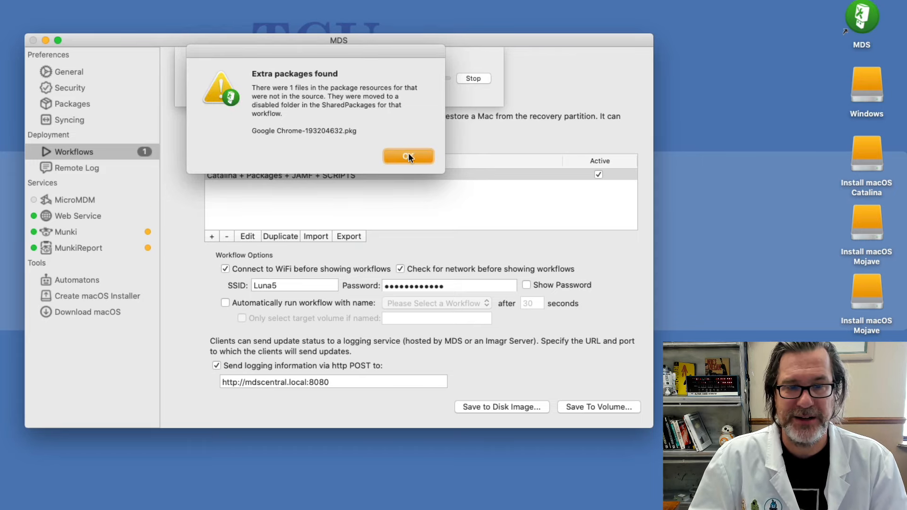
{"action": "left_click", "coordinate": [408, 155]}
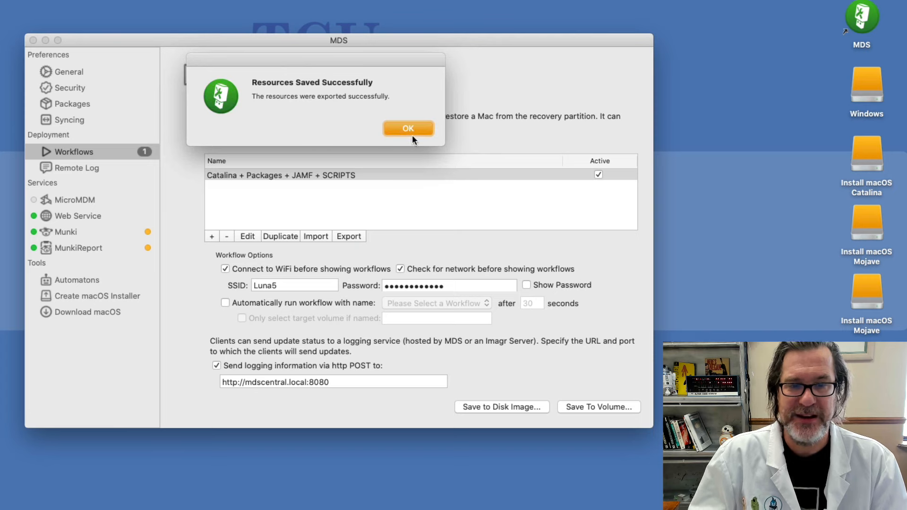
{"action": "left_click", "coordinate": [411, 132]}
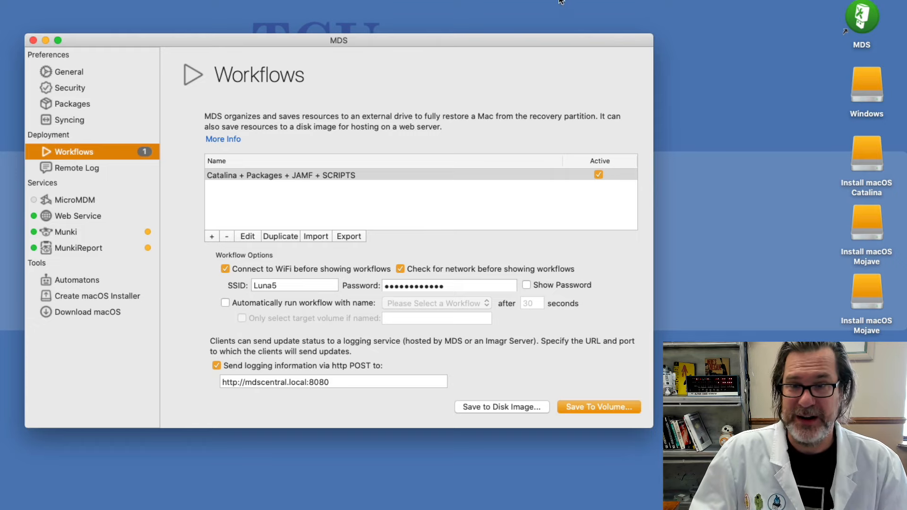
Inspect the Deploy folder on the mds volume, collapsing SharedPackages and Workflows, then close it
{"action": "left_click", "coordinate": [866, 360]}
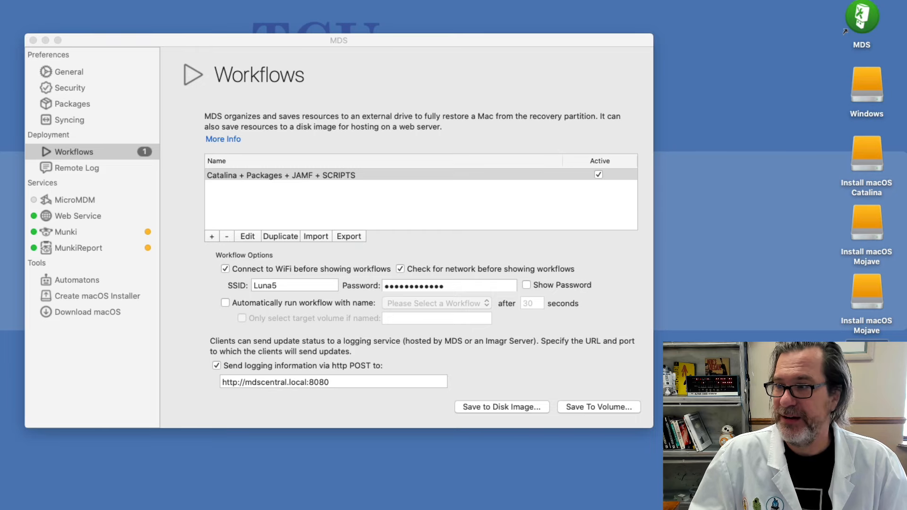
{"action": "left_click_drag", "start_coordinate": [750, 26], "coordinate": [184, 0]}
{"action": "left_click", "coordinate": [55, 109]}
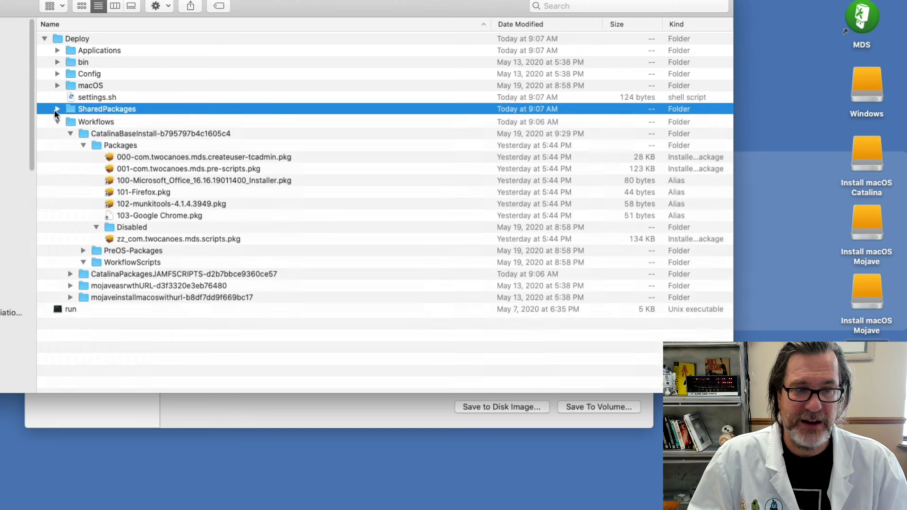
{"action": "left_click", "coordinate": [52, 122]}
{"action": "left_click", "coordinate": [53, 121]}
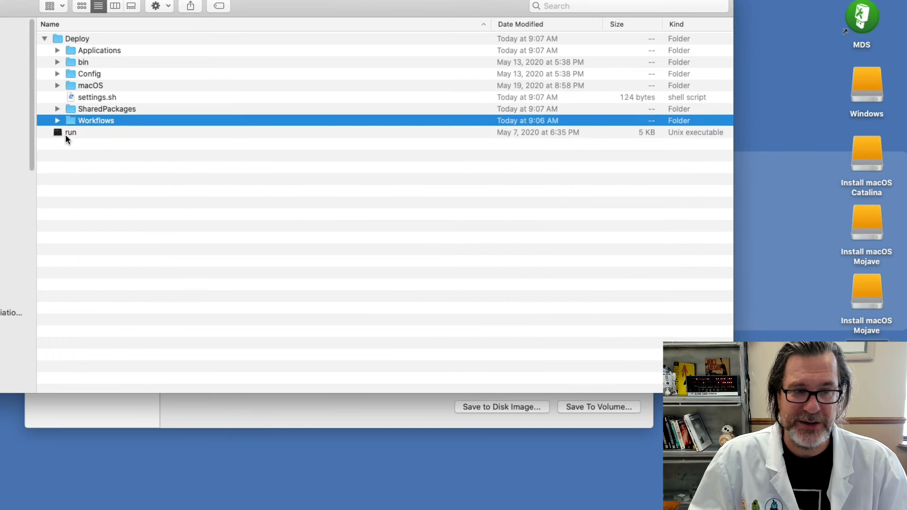
{"action": "left_click", "coordinate": [65, 135]}
{"action": "key", "text": "super+w"}
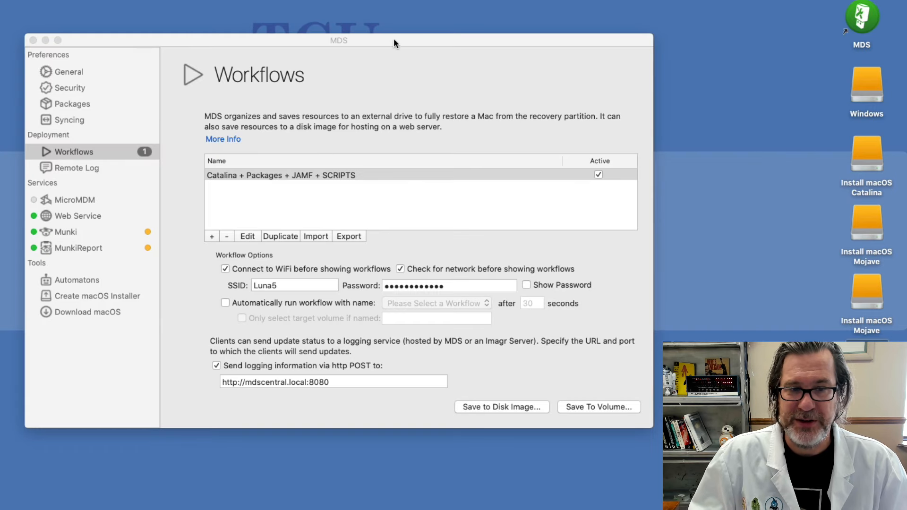
Eject all external volumes from the desktop, starting with the Windows drive
{"action": "left_click", "coordinate": [394, 42]}
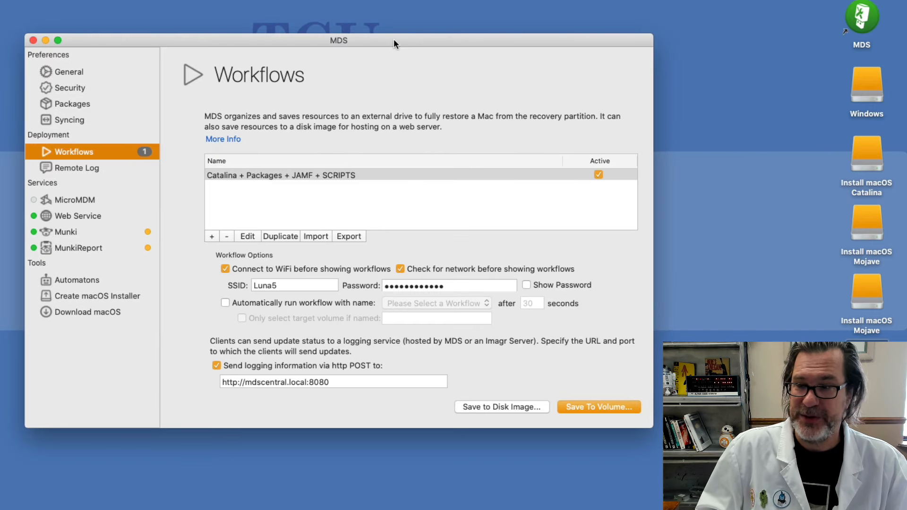
{"action": "left_click", "coordinate": [866, 82]}
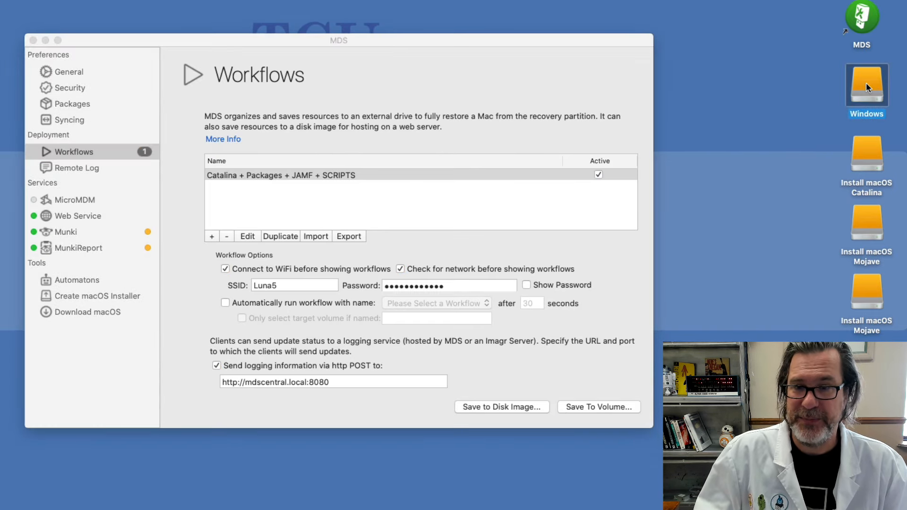
{"action": "key", "text": "super+e"}
{"action": "left_click", "coordinate": [371, 154]}
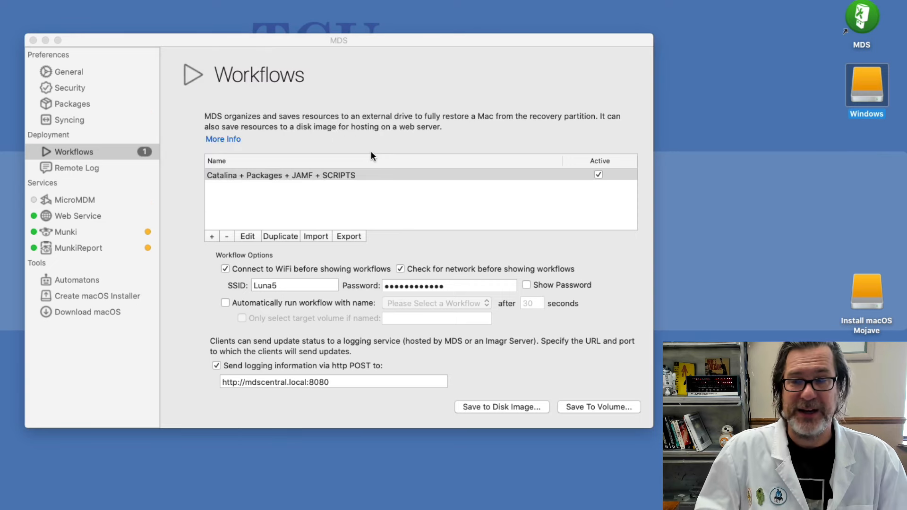